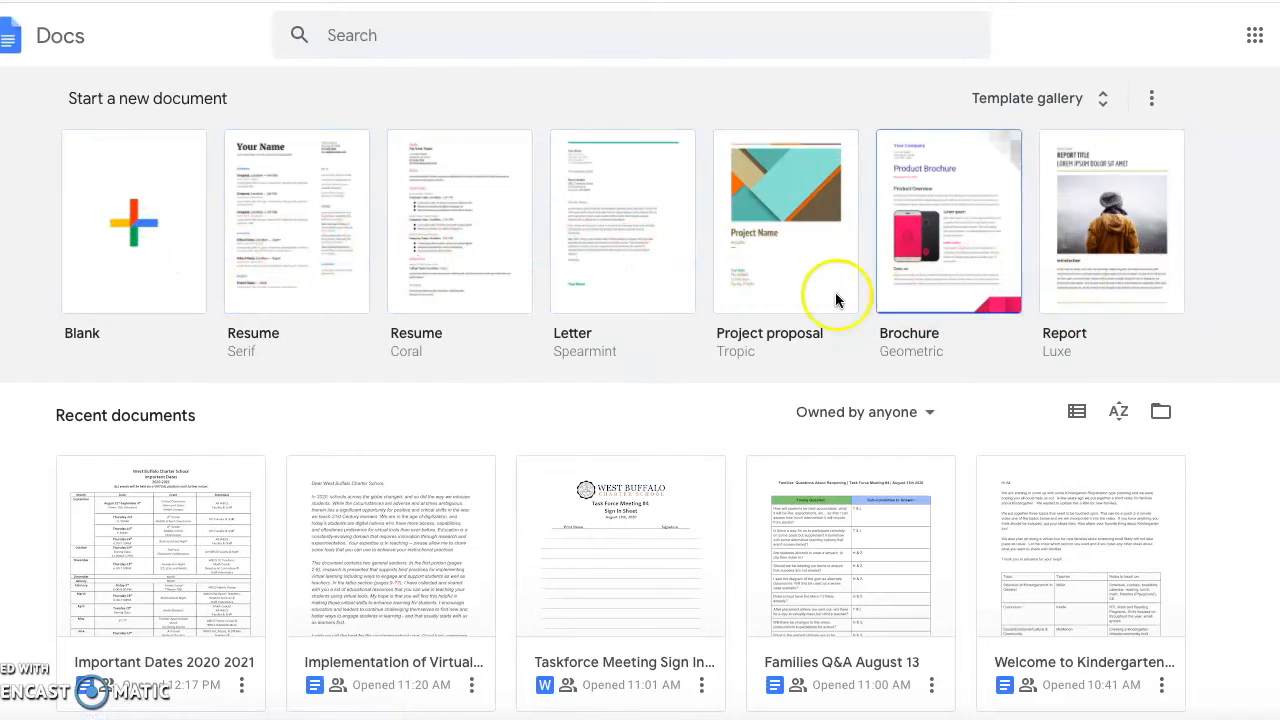
Create a blank document titled 'Tutorial' and select its line 'This is a Google Doc!'.
left_click(161, 256)
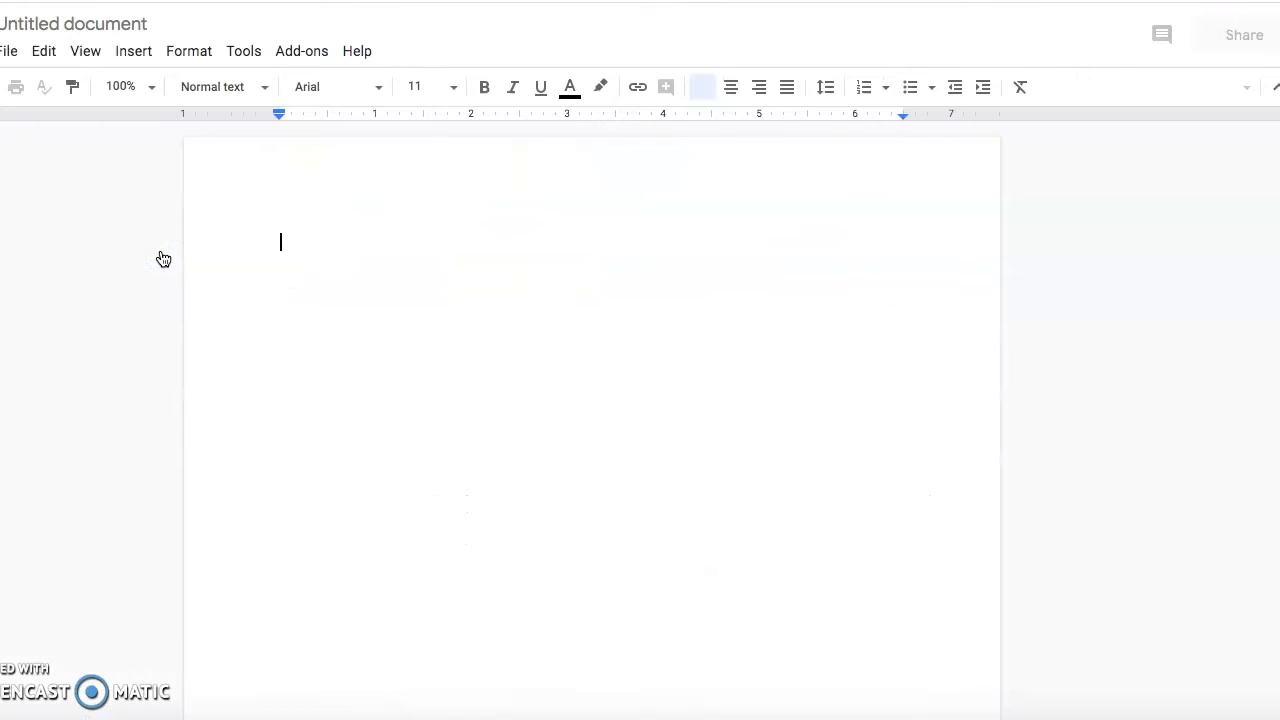
left_click(80, 23)
type("Tutorial")
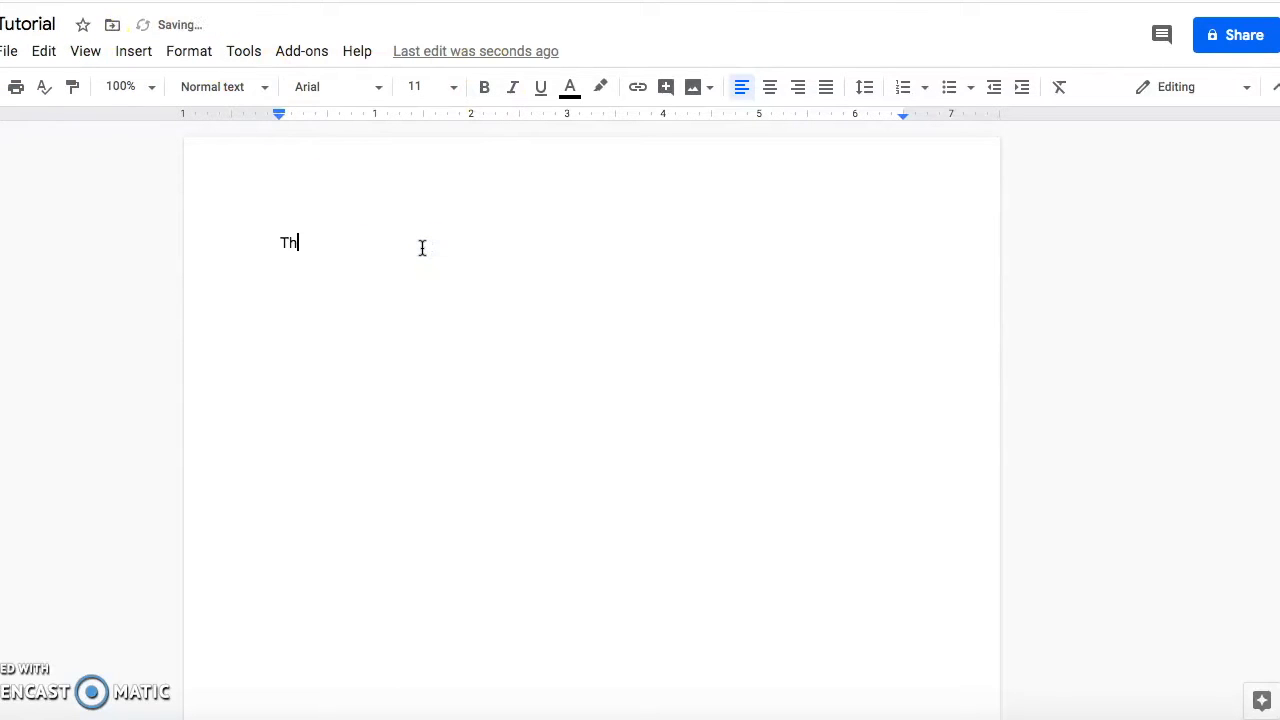
left_click_drag(448, 249, 273, 247)
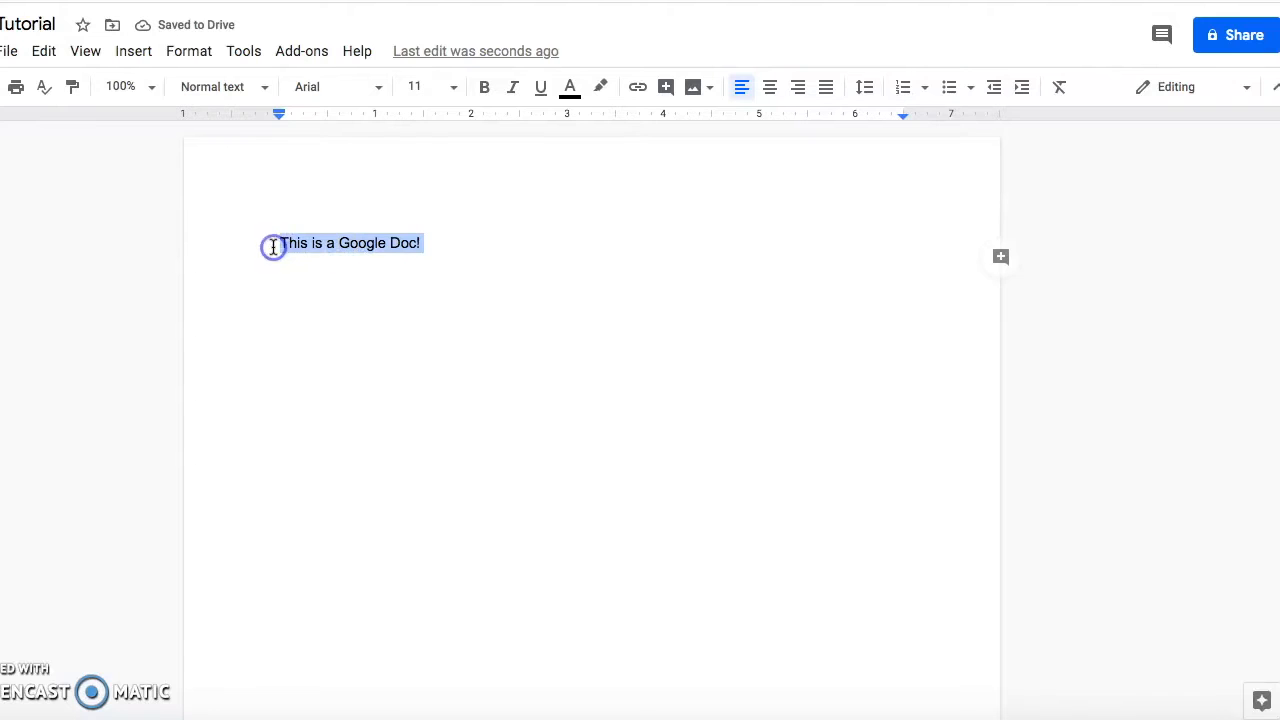
Set the selected text to bold 24 pt Playfair Display.
left_click(380, 90)
scroll(414, 478, "down", 3)
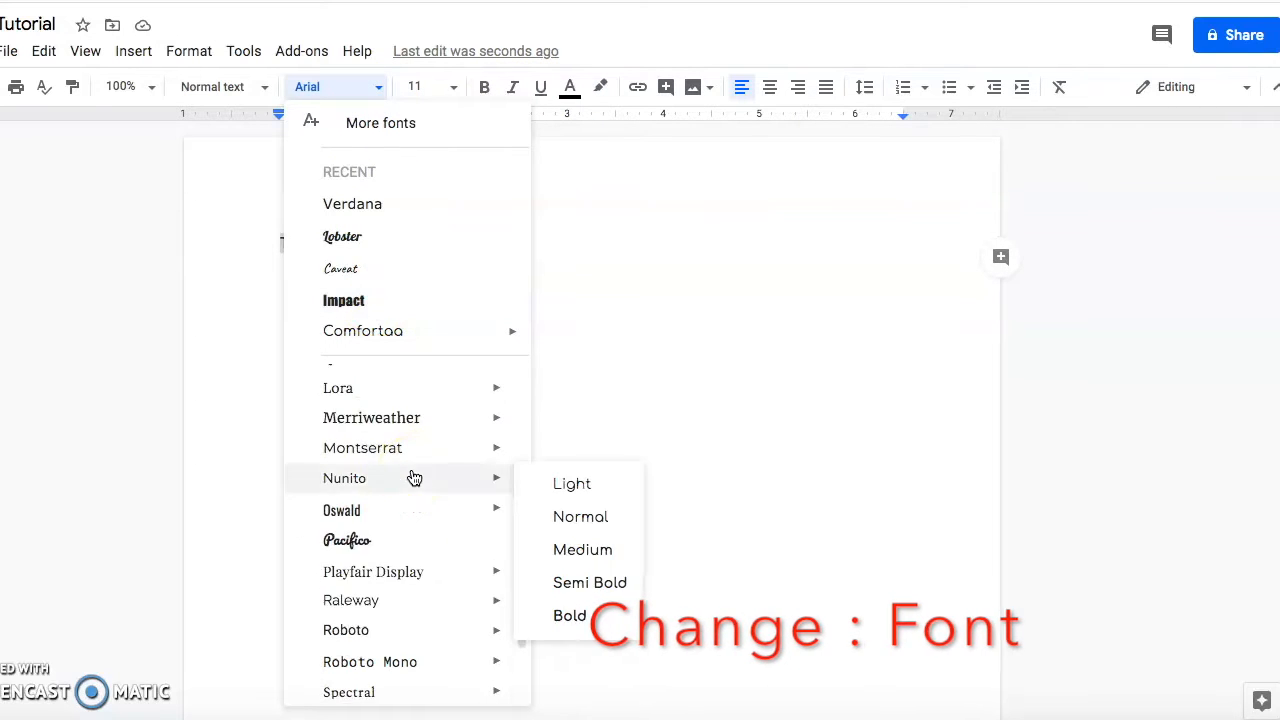
left_click(409, 580)
left_click(454, 90)
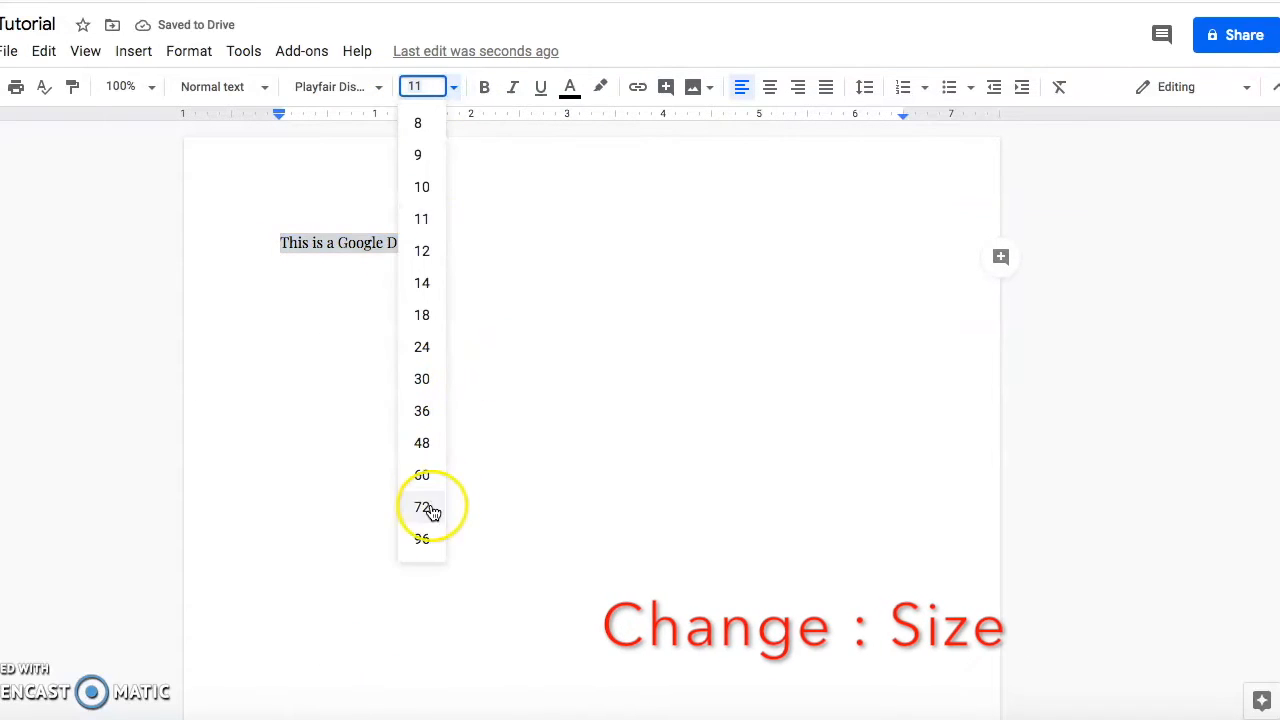
left_click(423, 343)
left_click(487, 93)
Colour the text dark teal with a pale yellow highlight.
left_click(571, 88)
left_click(752, 147)
left_click(571, 88)
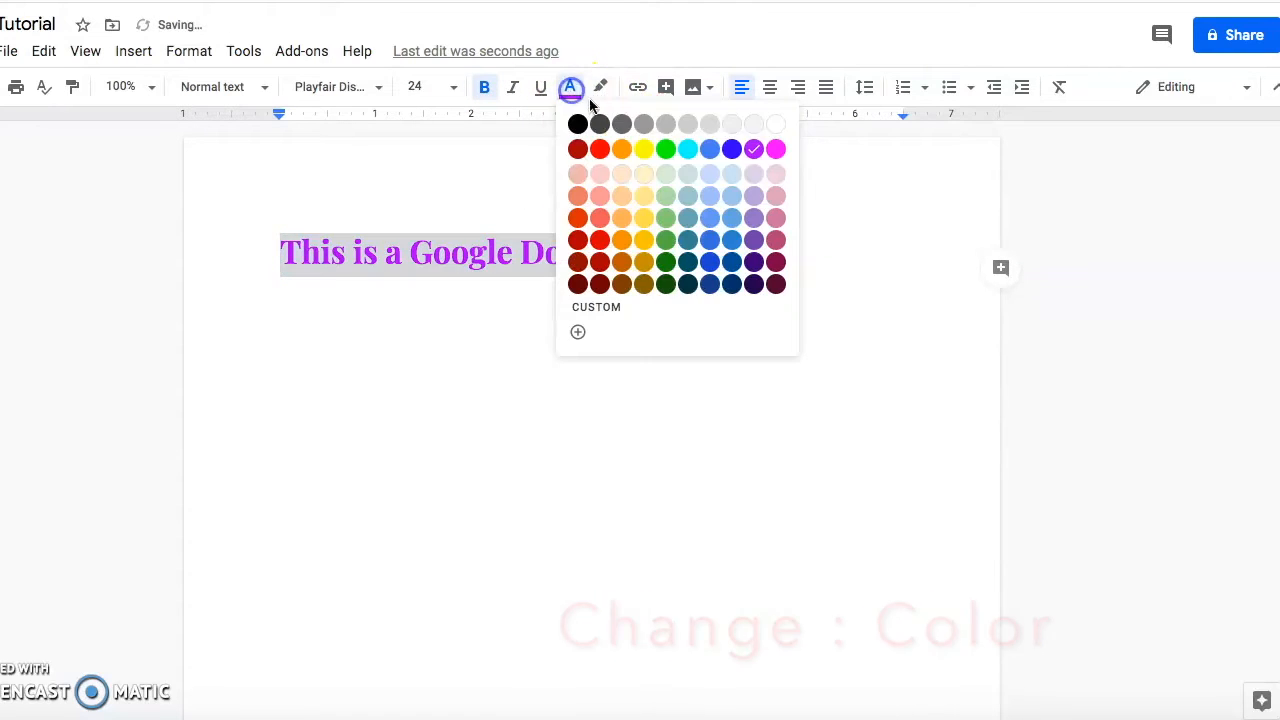
left_click(712, 252)
left_click(601, 90)
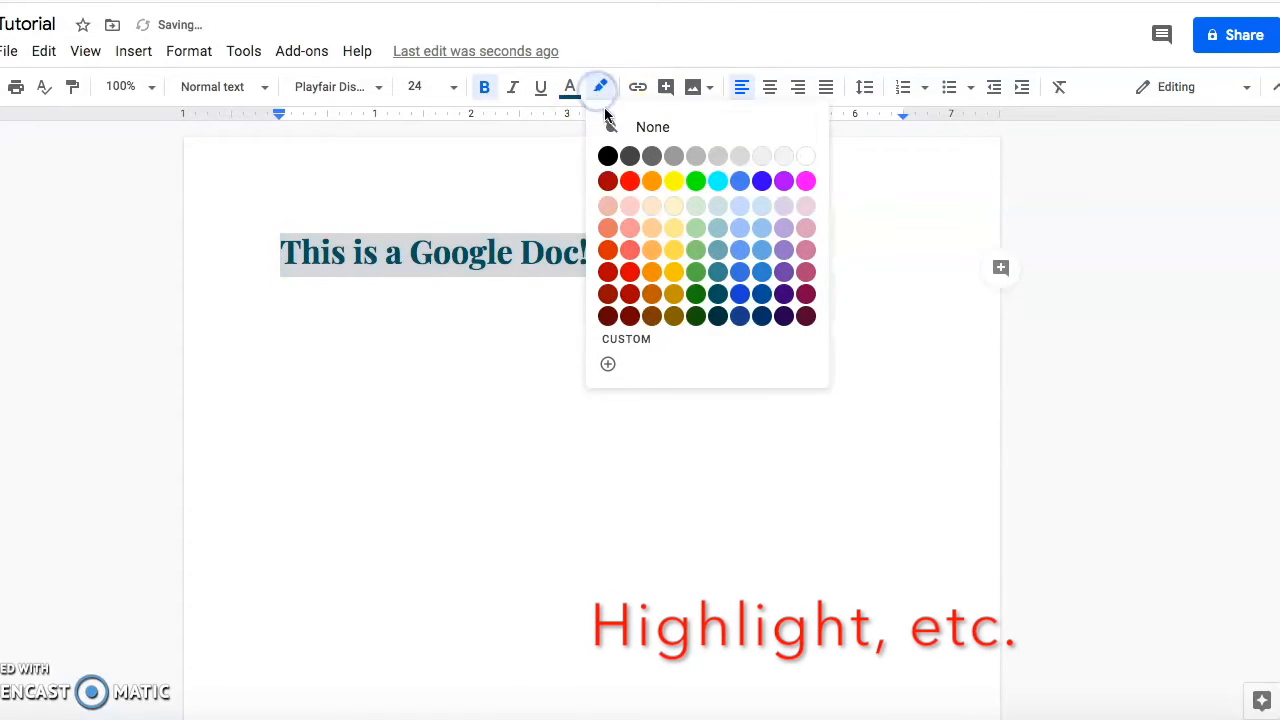
left_click(673, 206)
left_click(700, 262)
Centre the heading and add a new line 'Second line.' below it.
left_click_drag(648, 255, 228, 256)
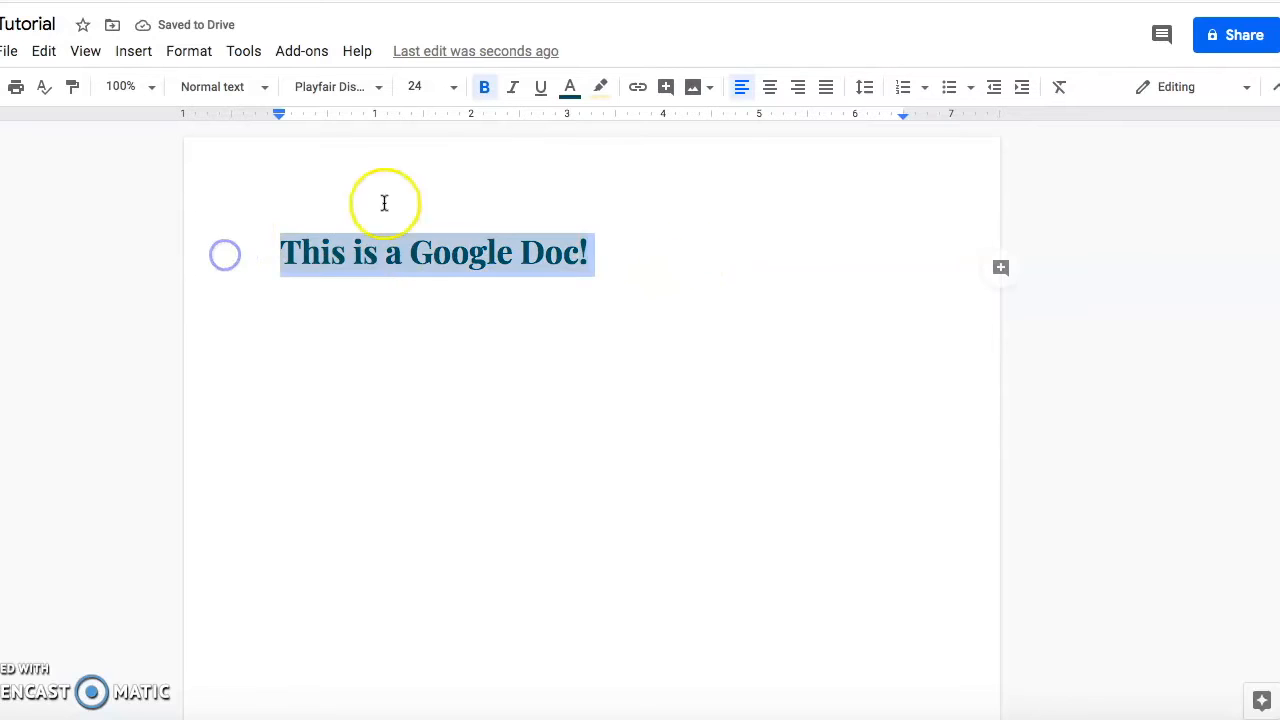
left_click(770, 93)
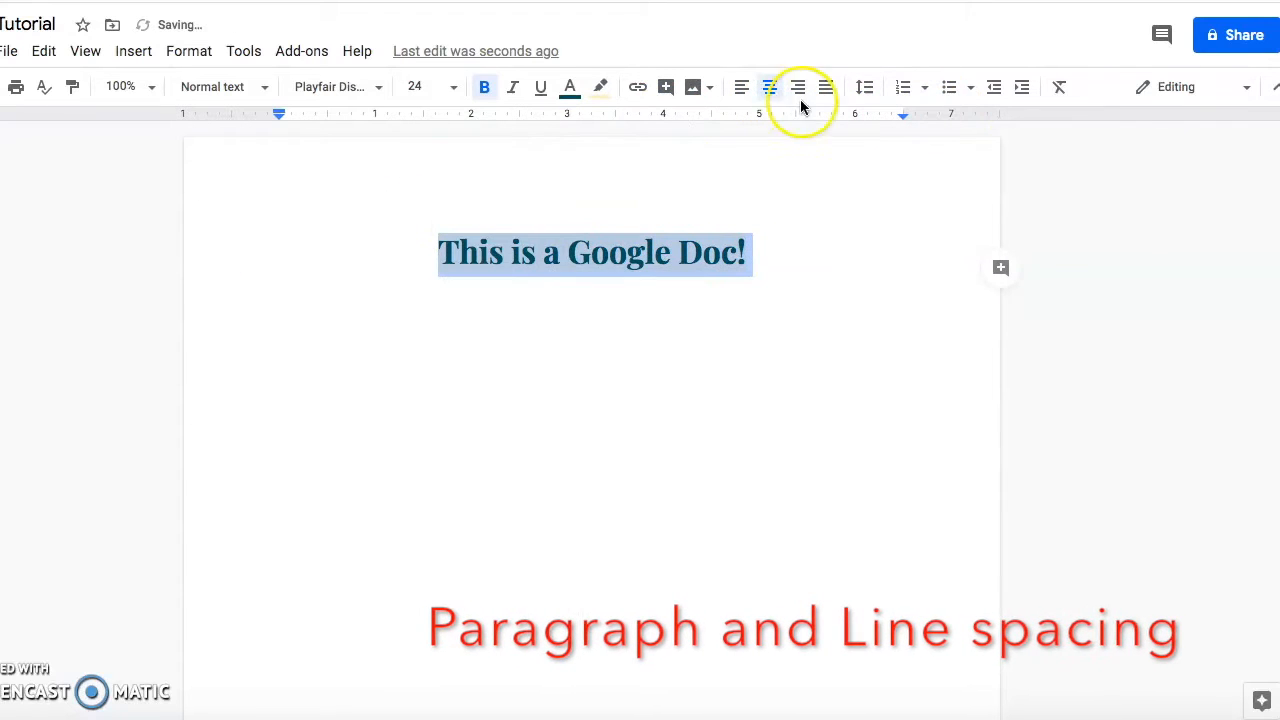
left_click(786, 246)
key("Return")
type("Second line.")
Set line spacing to 1.5 for both lines.
left_click_drag(684, 298, 443, 251)
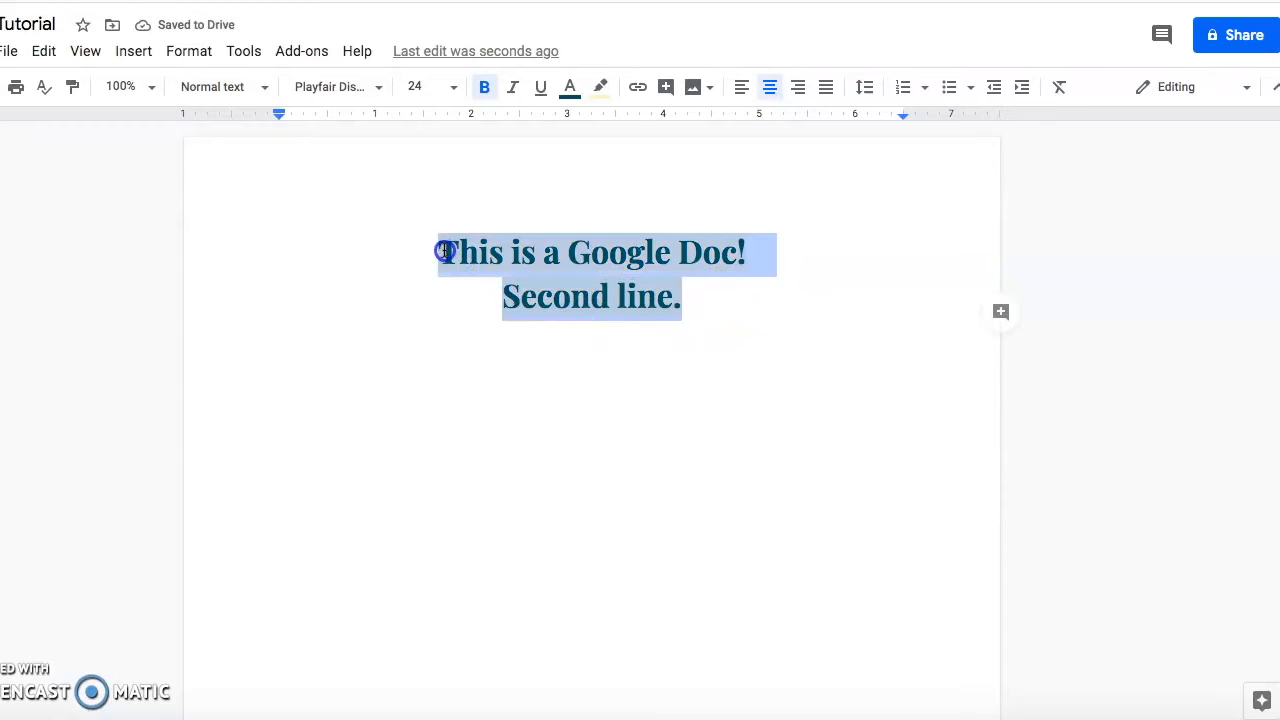
left_click(864, 88)
left_click(898, 190)
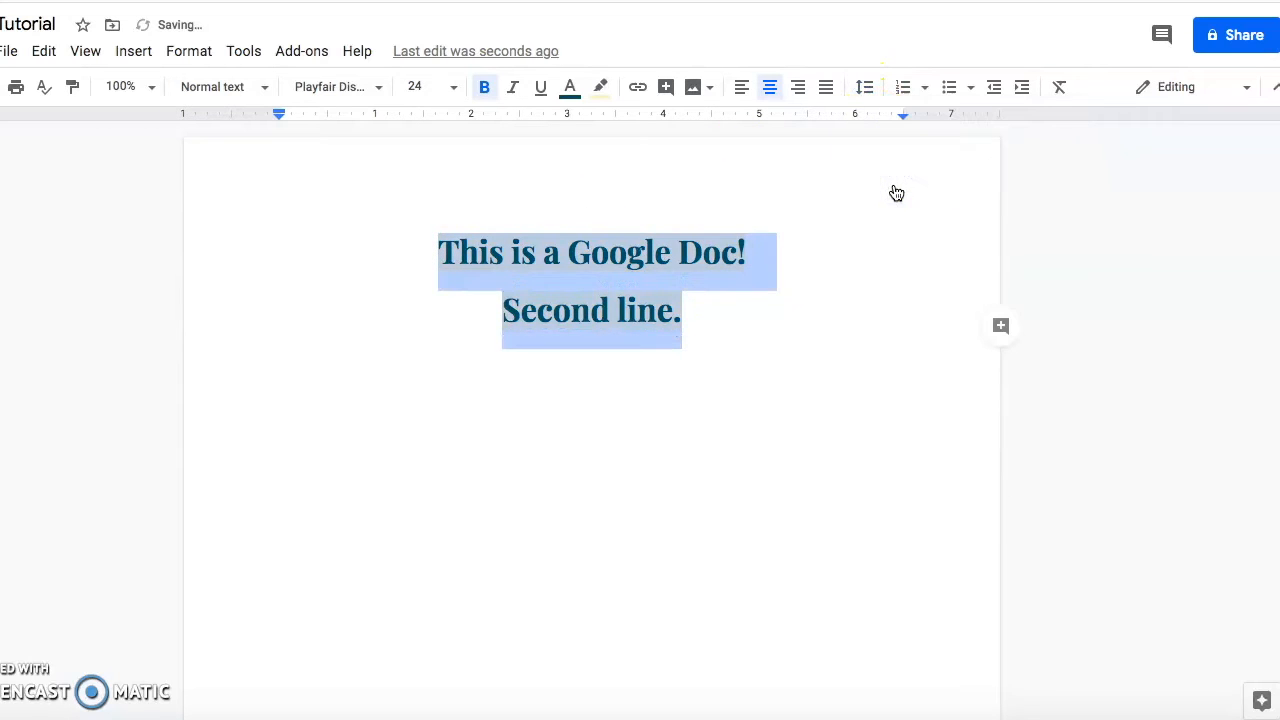
left_click(808, 319)
Turn both lines into a bulleted list.
left_click(426, 251)
left_click(922, 88)
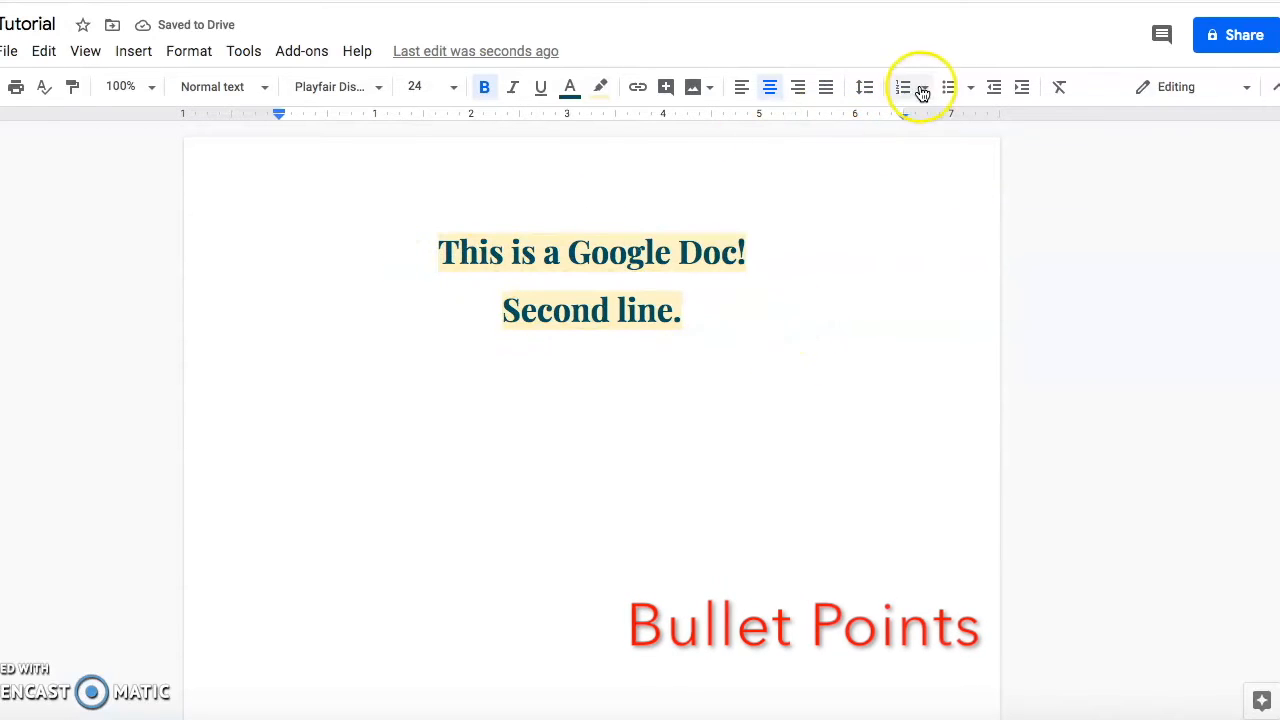
left_click(966, 89)
left_click(954, 90)
left_click(504, 309)
key("BackSpace")
key("Return")
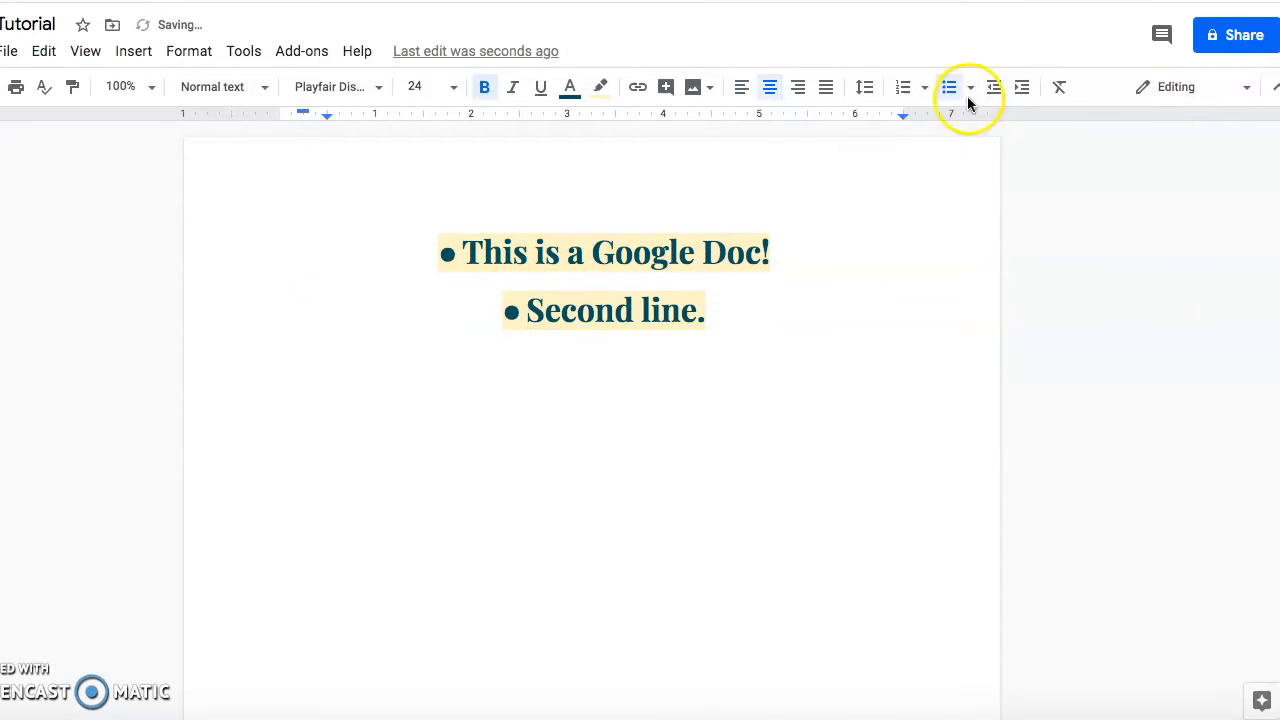
left_click_drag(641, 310, 702, 310)
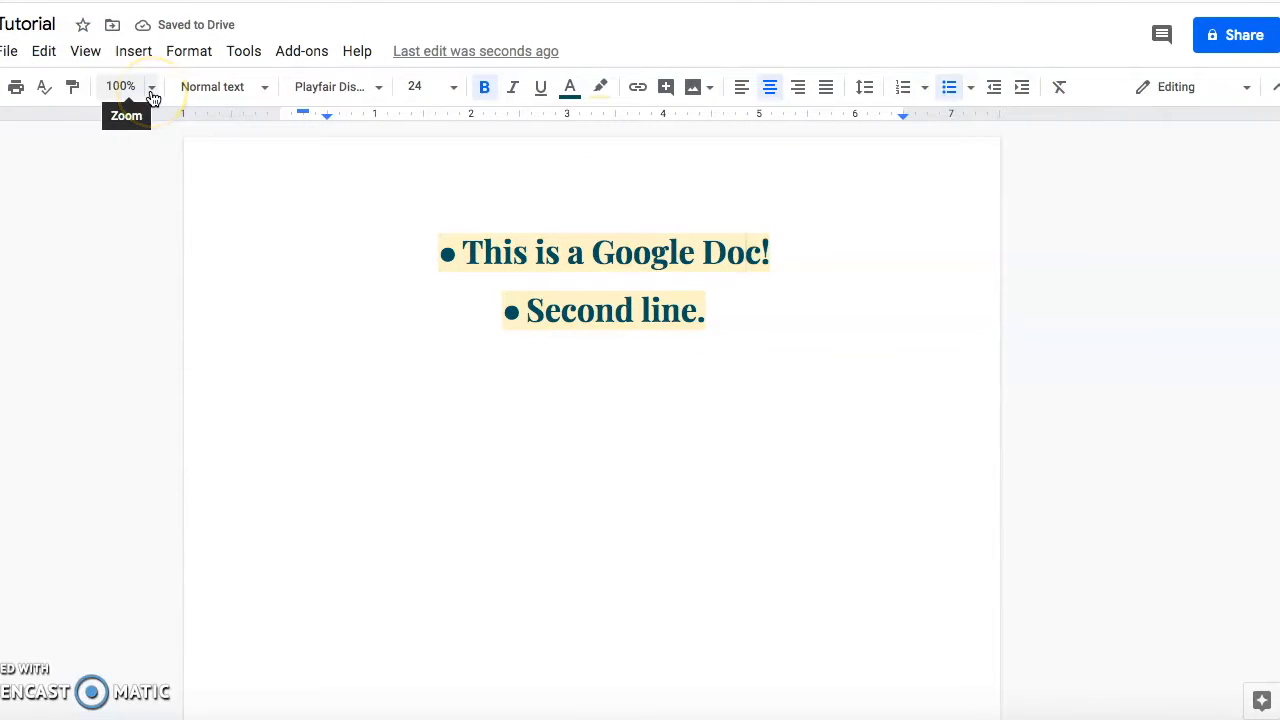
Zoom the page to 50% and search the web for 'Book' images.
left_click(152, 90)
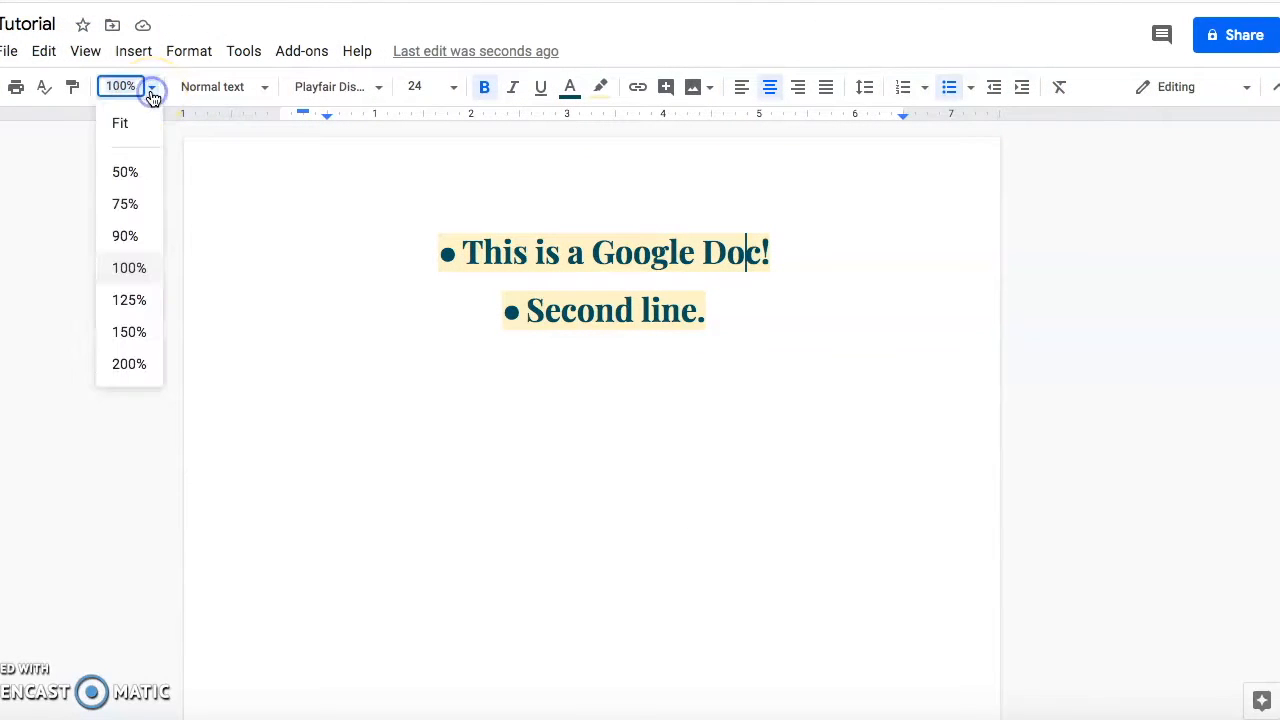
left_click(135, 177)
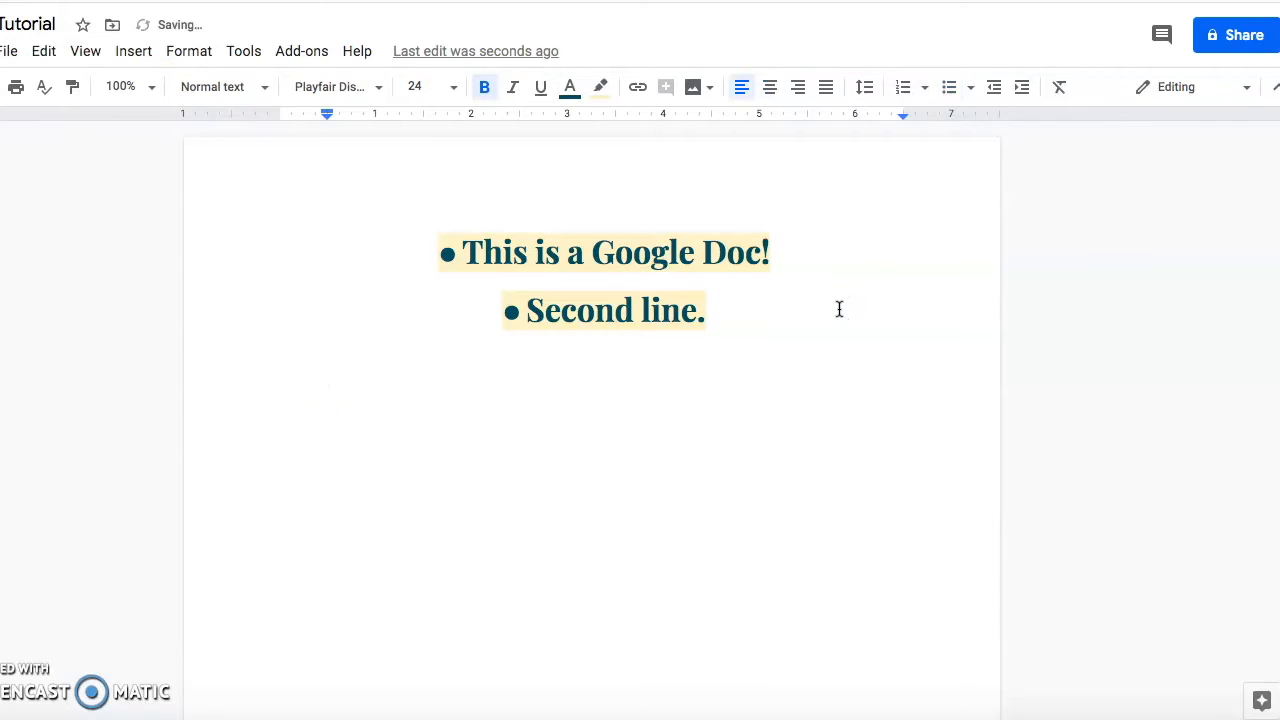
left_click(133, 52)
mouse_move(150, 87)
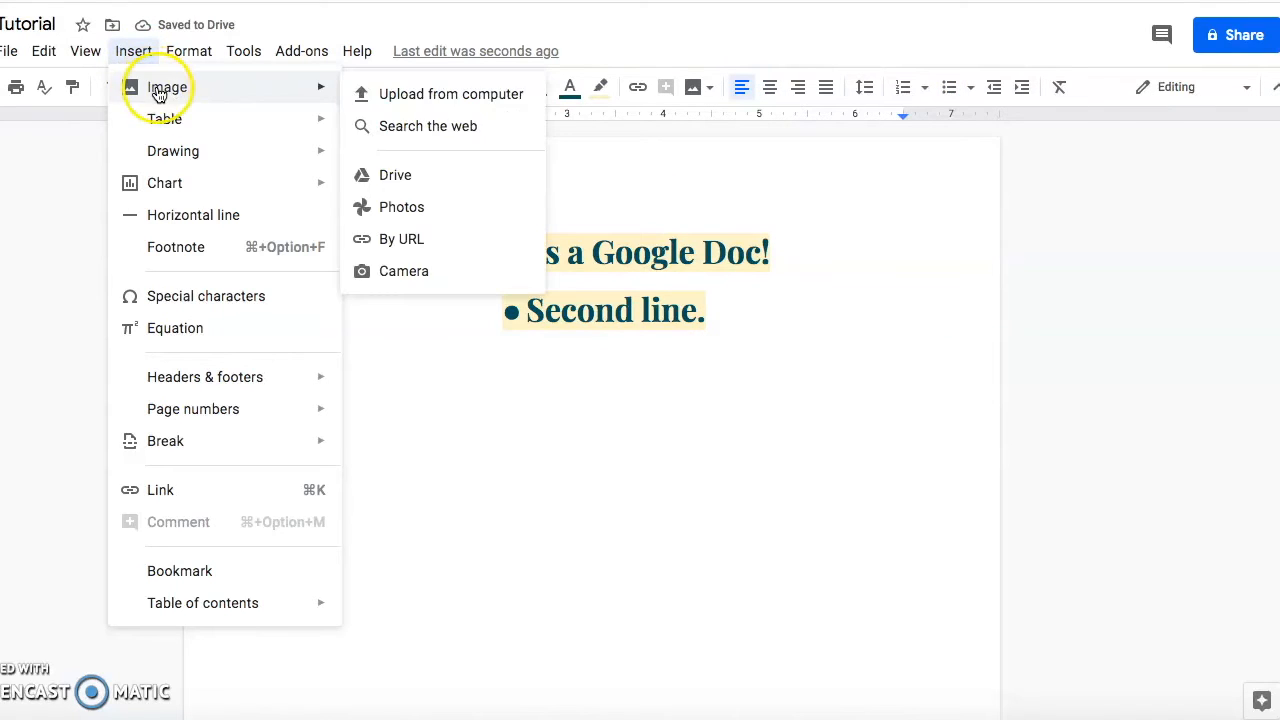
left_click(390, 126)
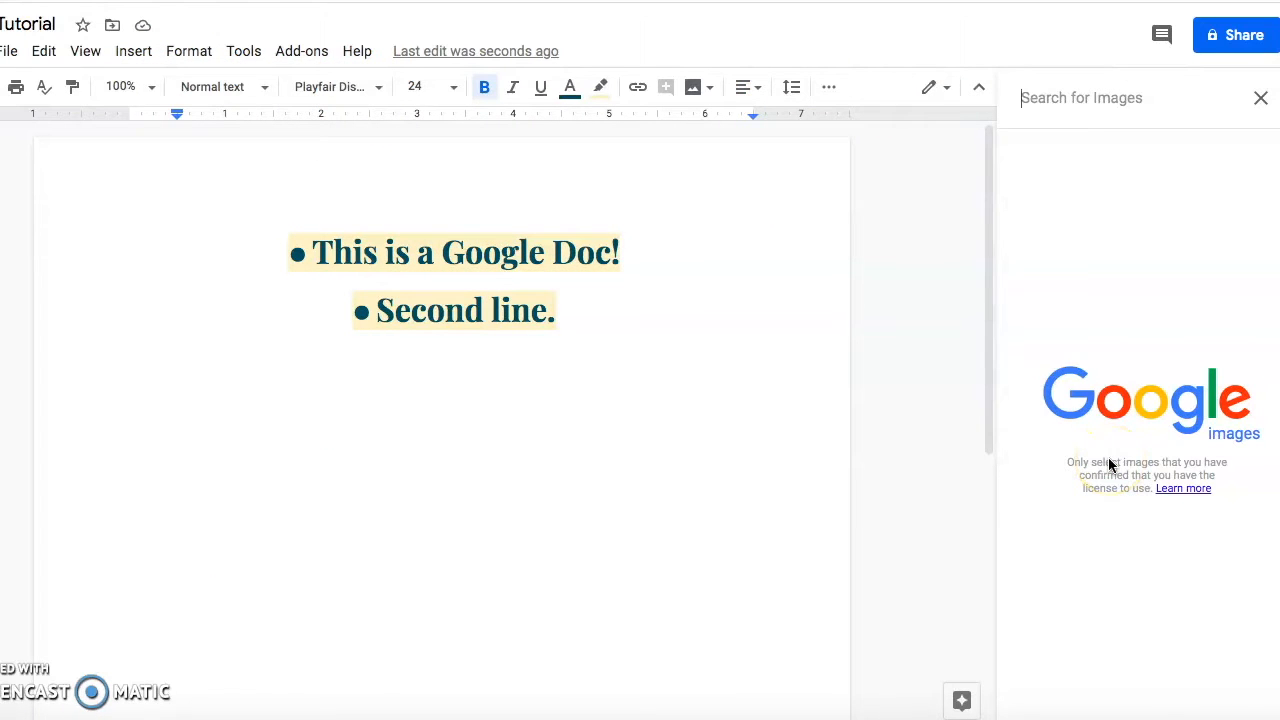
type("Book")
key("Return")
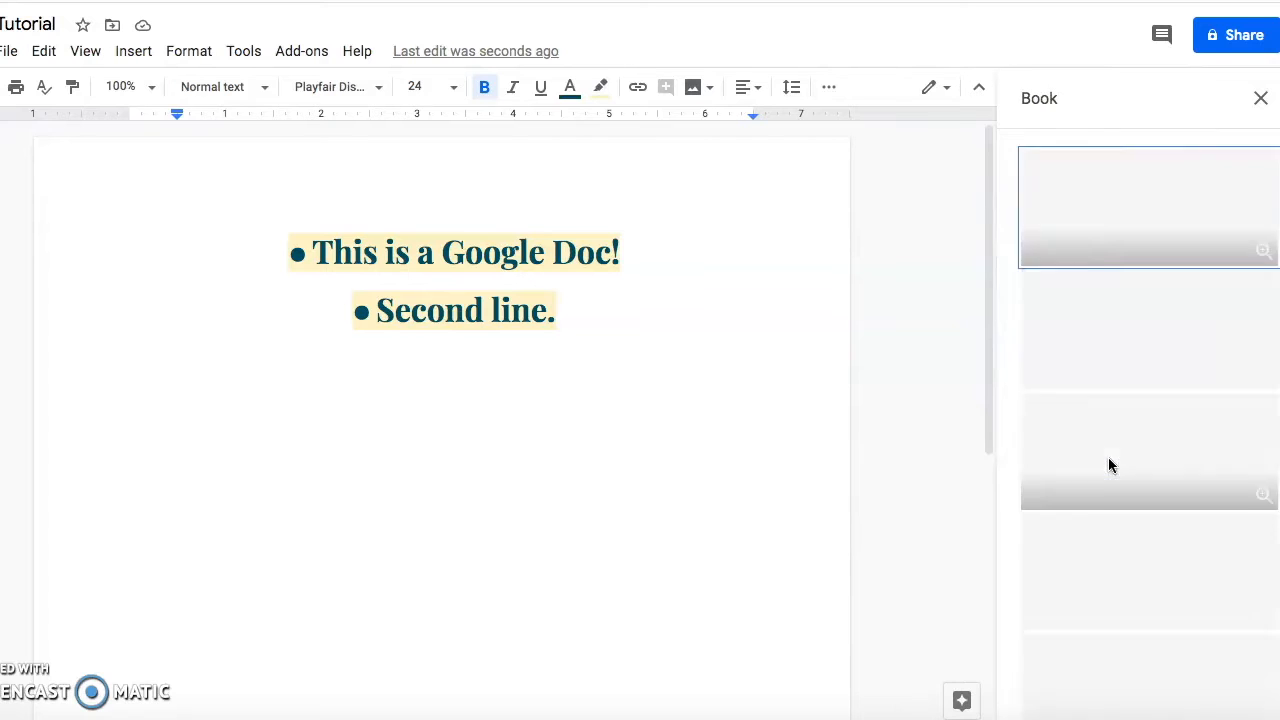
Place the open-book photo below the text and shrink it.
left_click_drag(1153, 545, 555, 480)
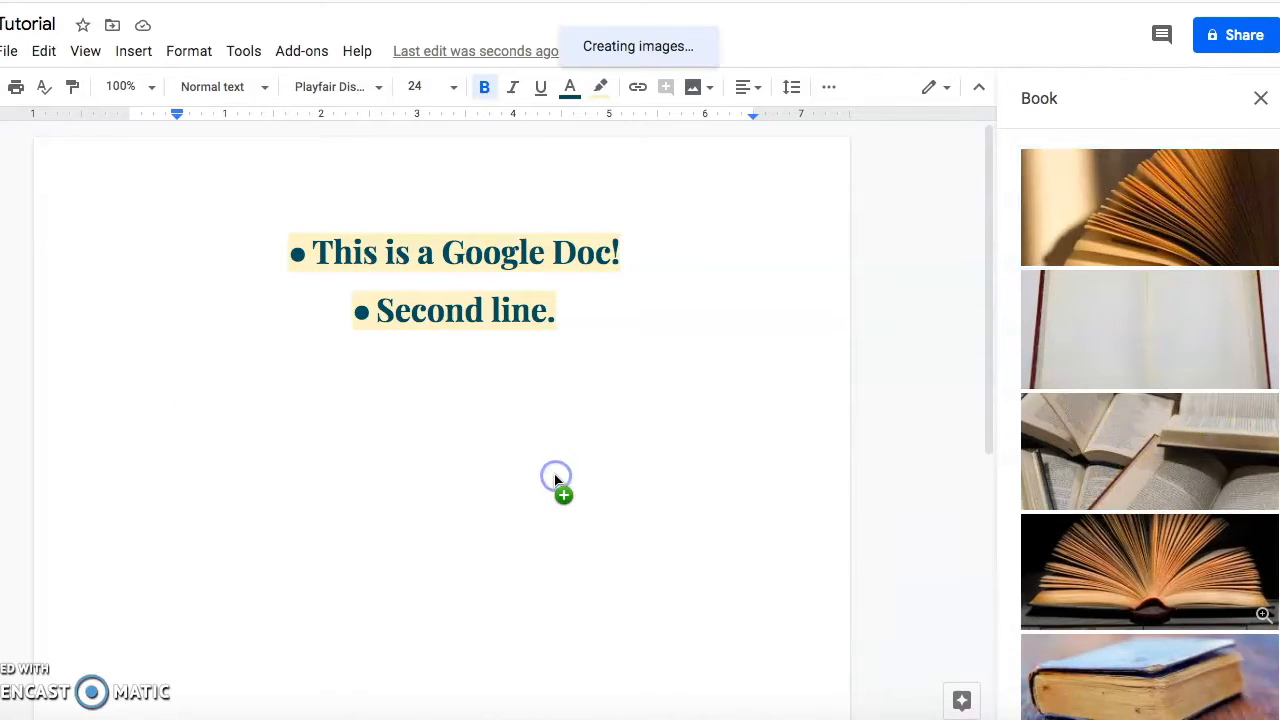
left_click(1074, 558)
left_click(721, 503)
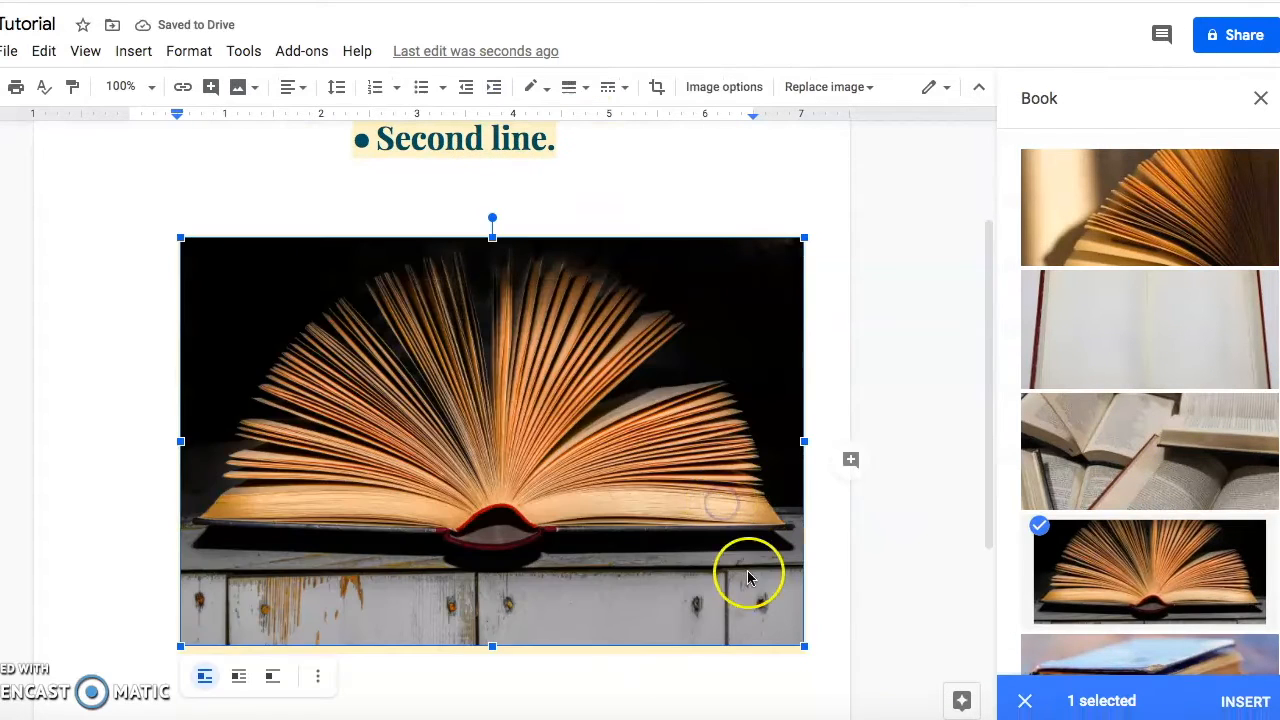
left_click_drag(806, 648, 775, 592)
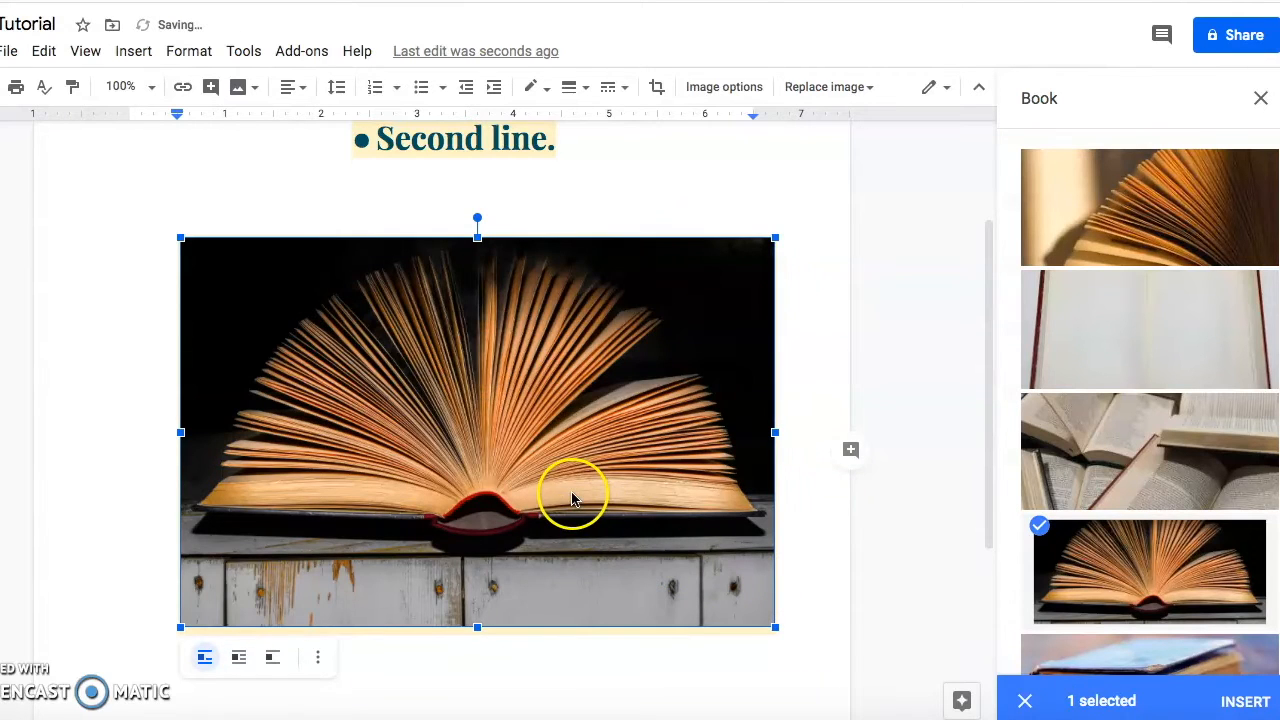
Crop the photo's top, left, bottom and right edges.
double_click(530, 469)
left_click_drag(479, 240, 482, 269)
left_click_drag(182, 421, 218, 424)
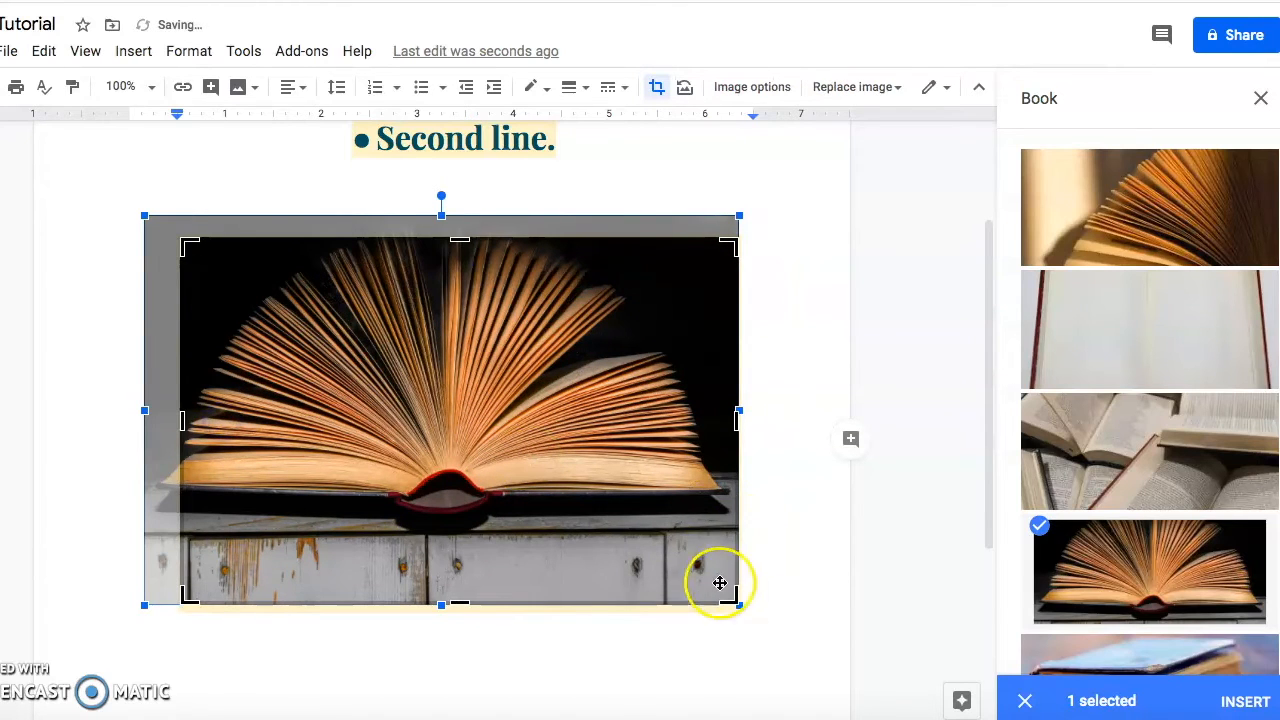
left_click_drag(716, 595, 703, 569)
key("Return")
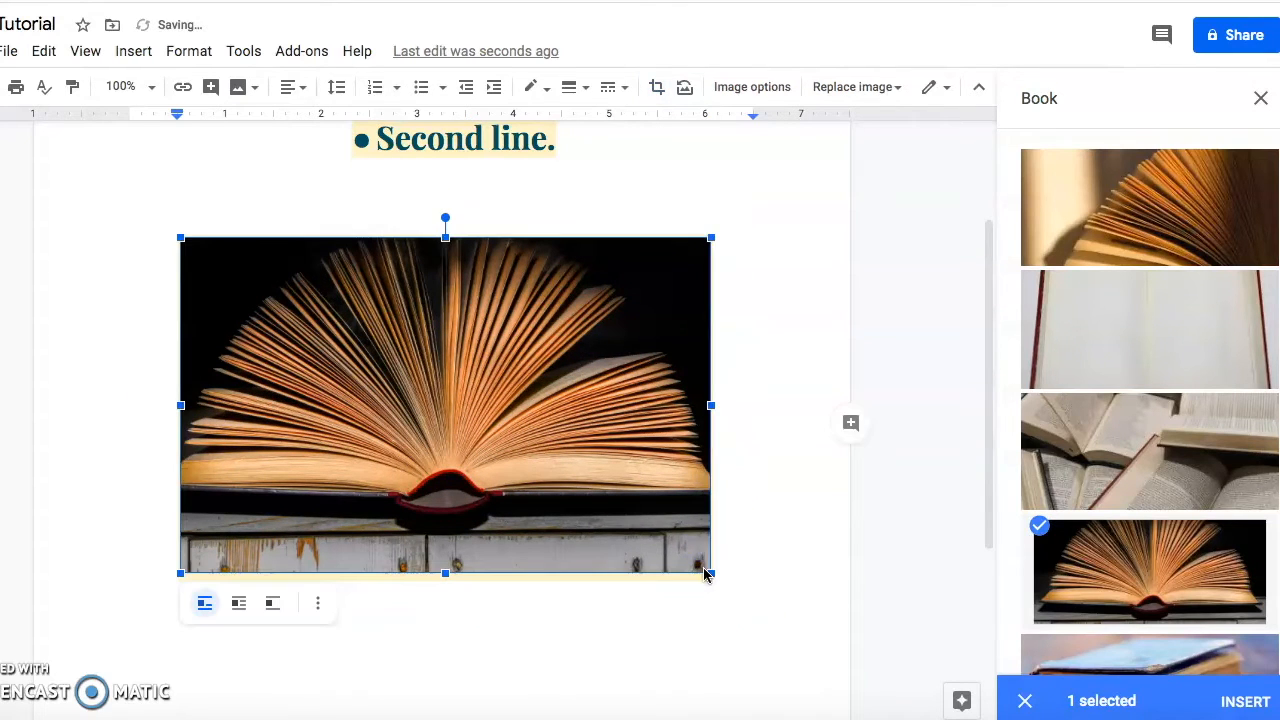
Open Image options and browse Size & Rotation, Text wrapping and Recolor.
left_click(787, 89)
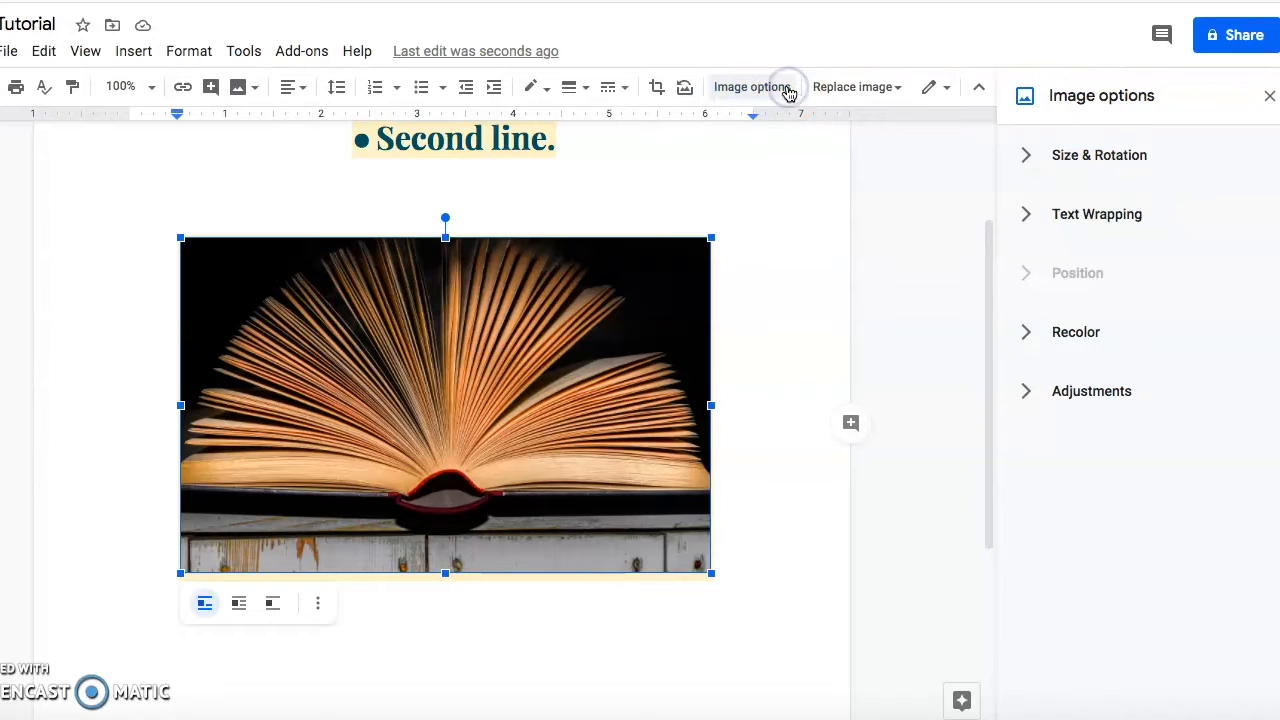
left_click(1030, 156)
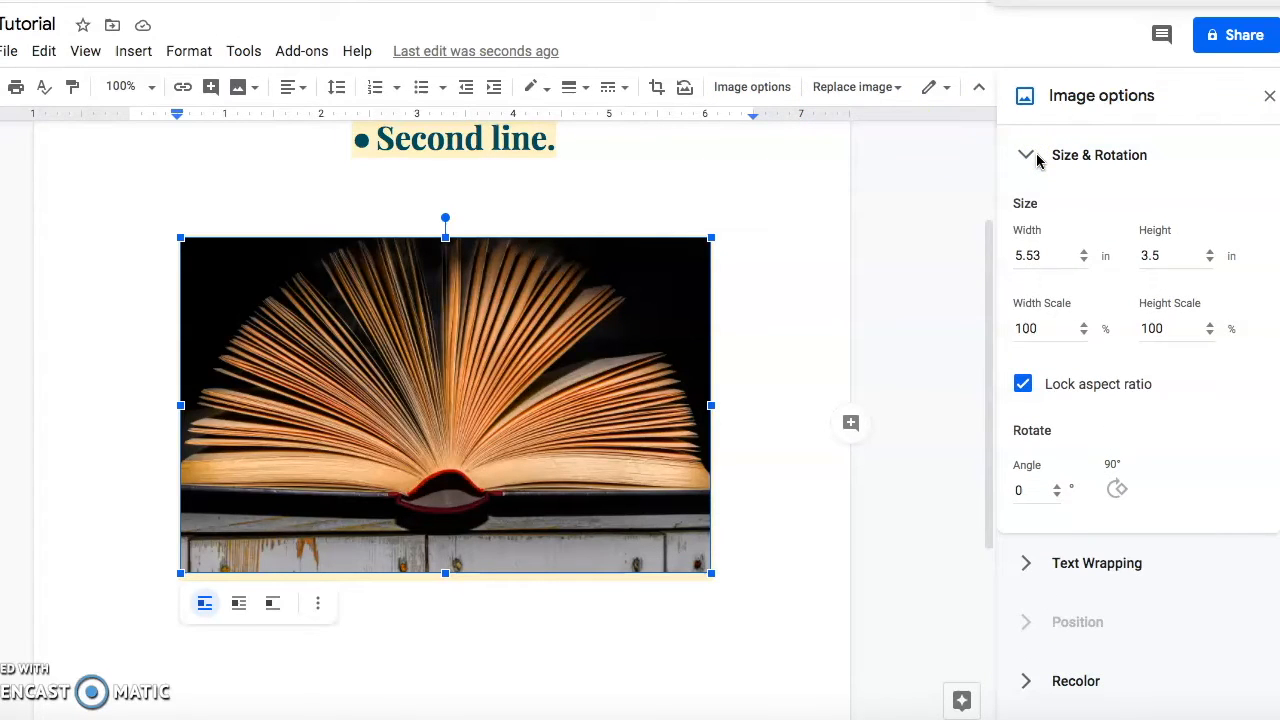
left_click(1030, 155)
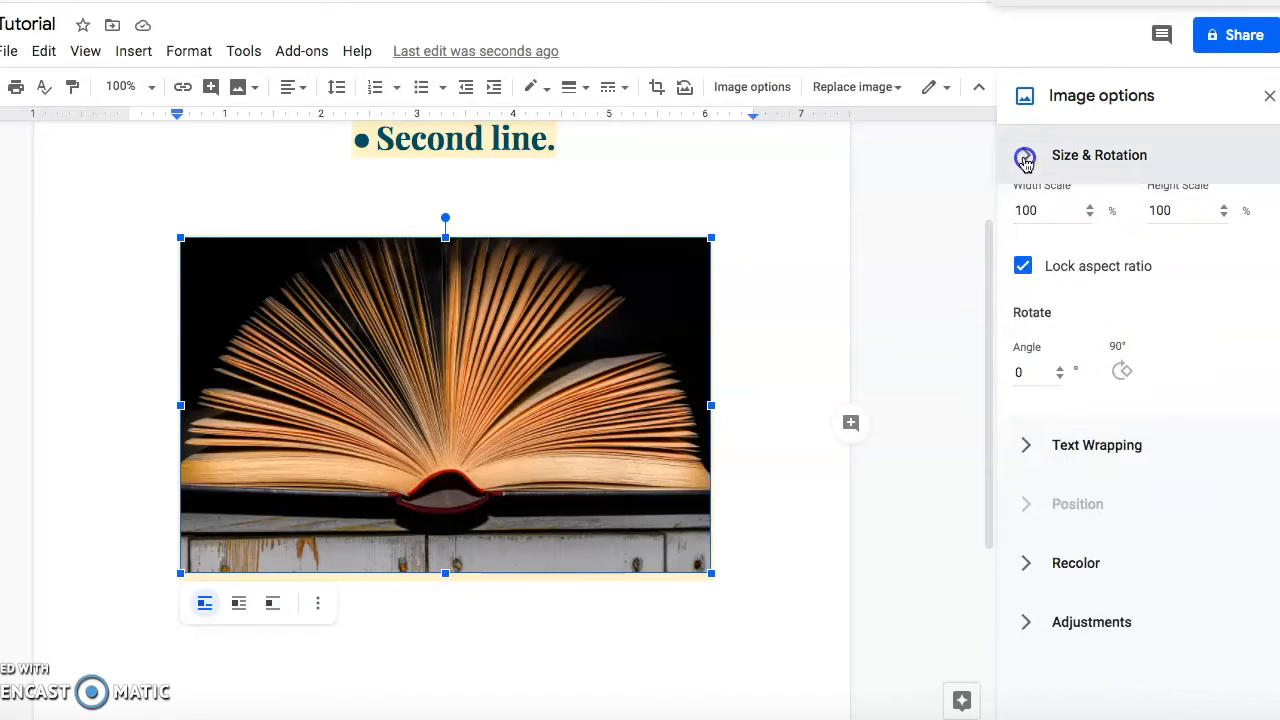
left_click(1069, 229)
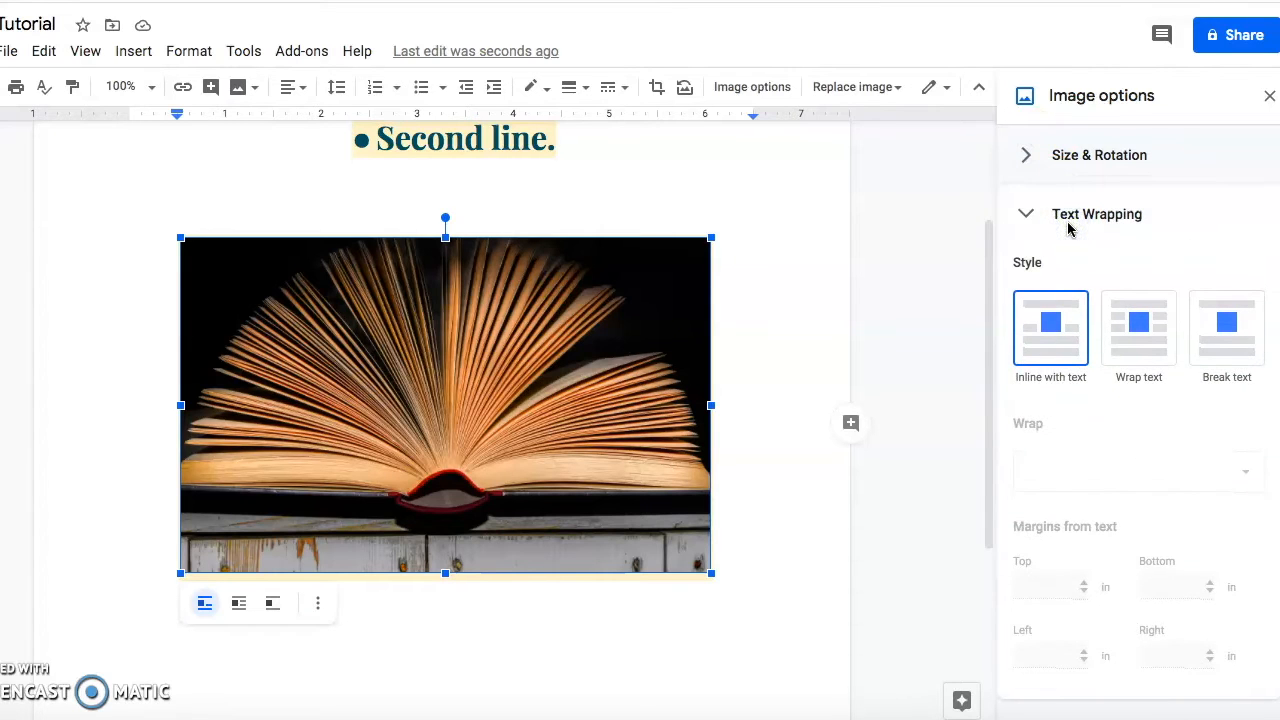
left_click(1029, 214)
left_click(1068, 345)
Try transparency, brightness and contrast adjustments, then restore the original look.
left_click(1054, 452)
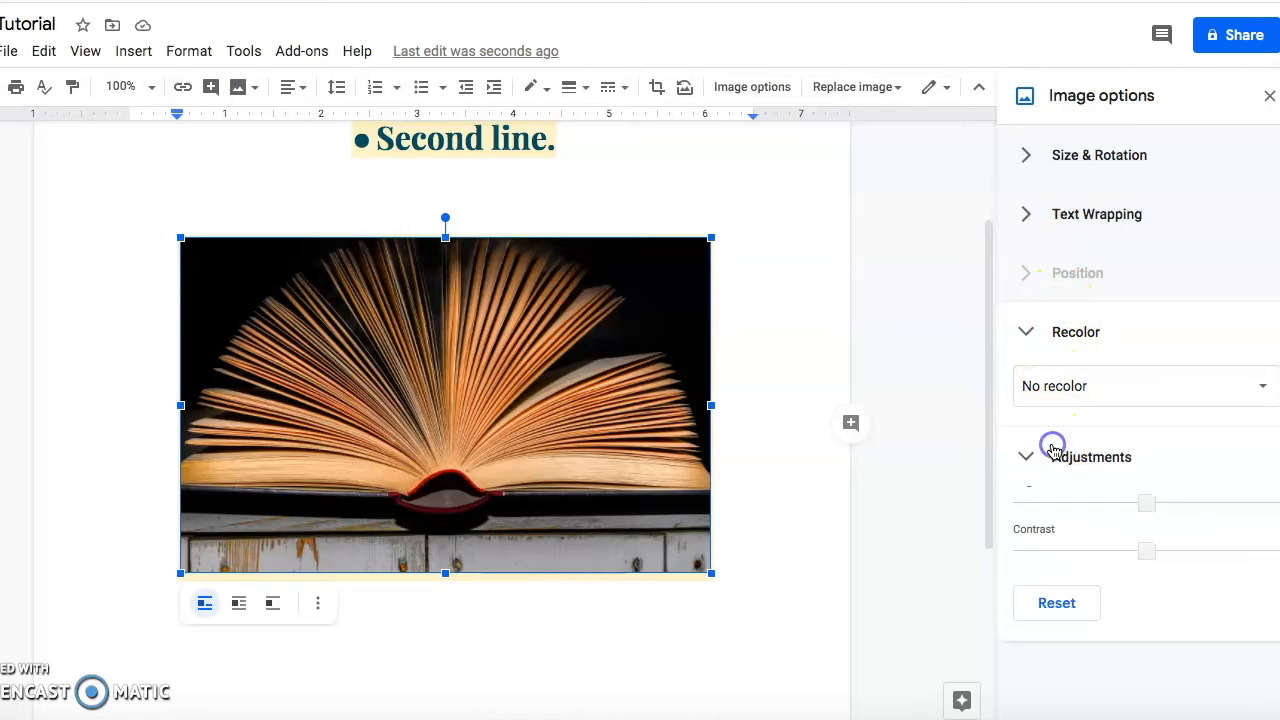
left_click(1022, 530)
left_click_drag(1029, 527, 985, 513)
mouse_move(1149, 574)
left_mouse_down()
mouse_move(1225, 567)
mouse_move(1137, 567)
left_mouse_up()
mouse_move(1148, 611)
left_mouse_down()
mouse_move(1223, 609)
mouse_move(1131, 613)
left_mouse_up()
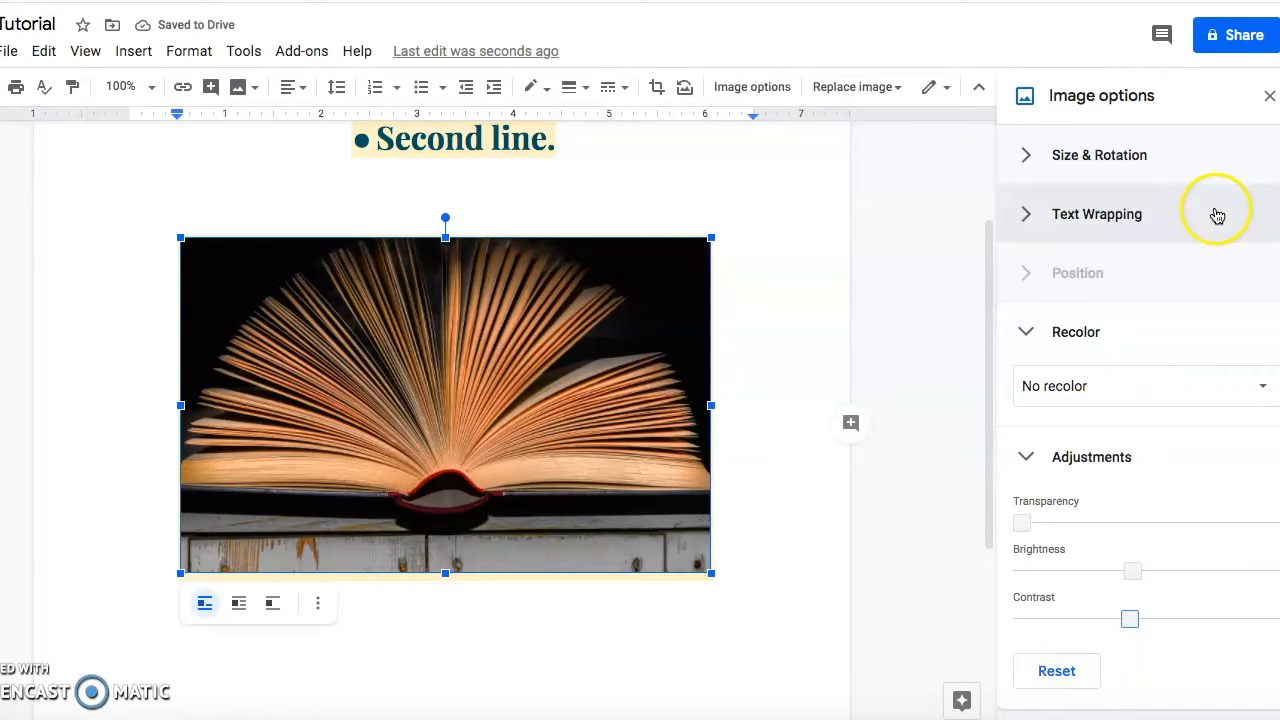
Add a 'Great job!' comment to 'Second line.'.
left_click(1269, 95)
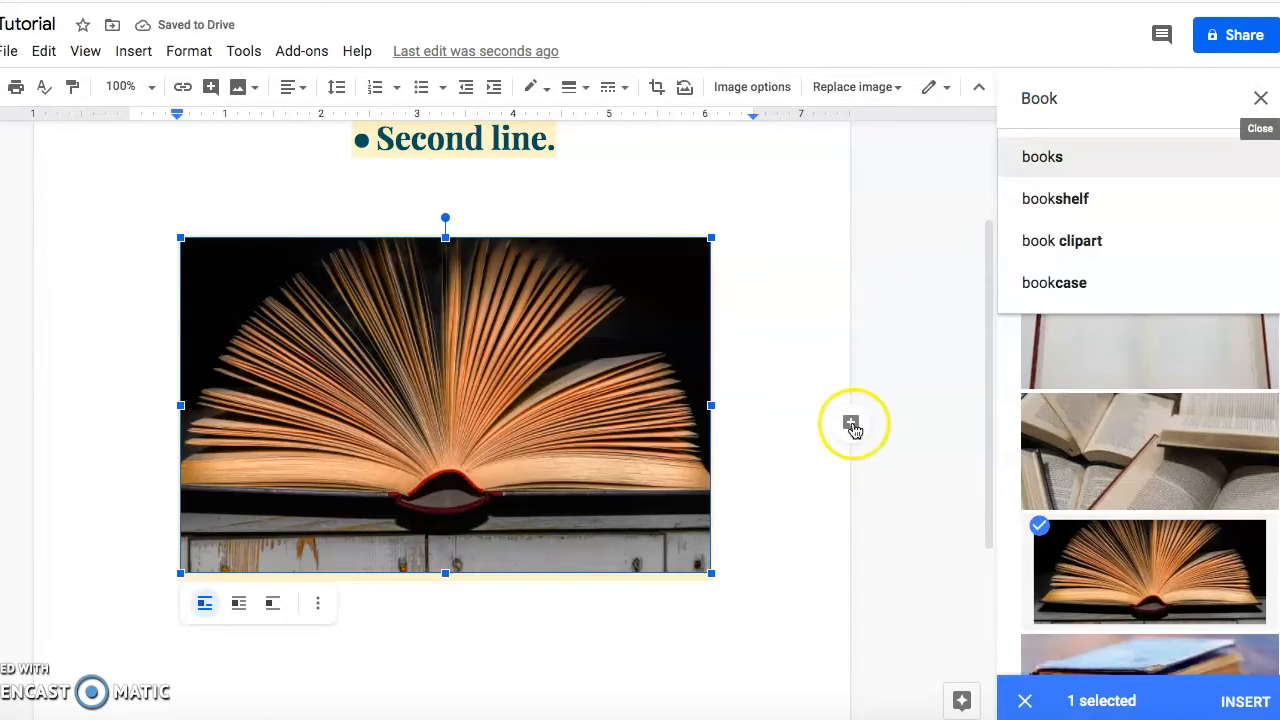
left_click(786, 483)
scroll(785, 483, "up", 3)
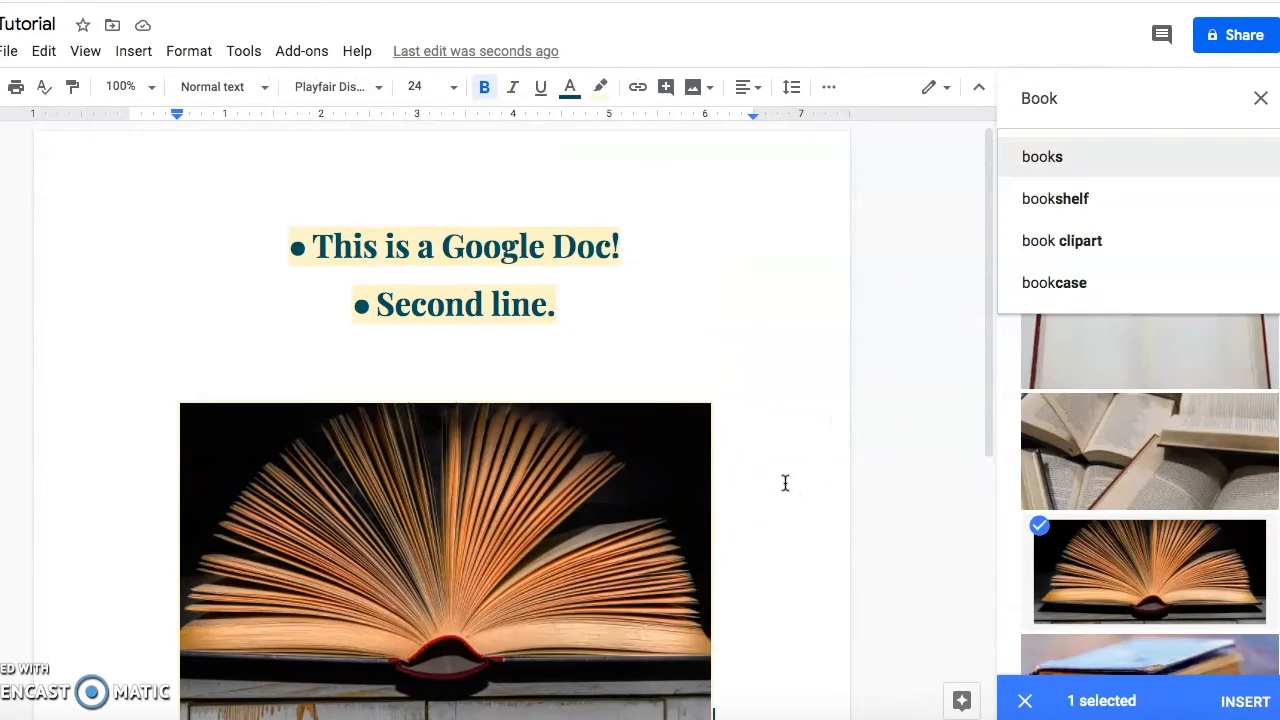
left_click_drag(611, 317, 387, 314)
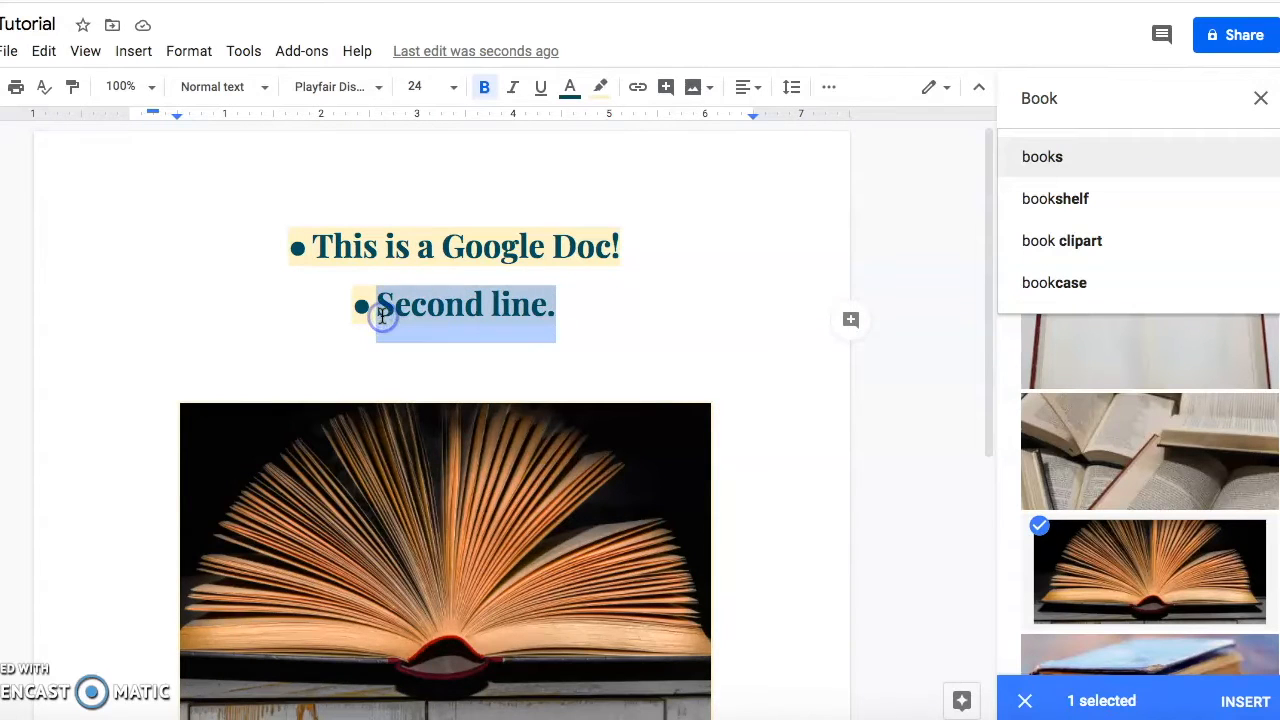
left_click(851, 321)
left_click(1260, 98)
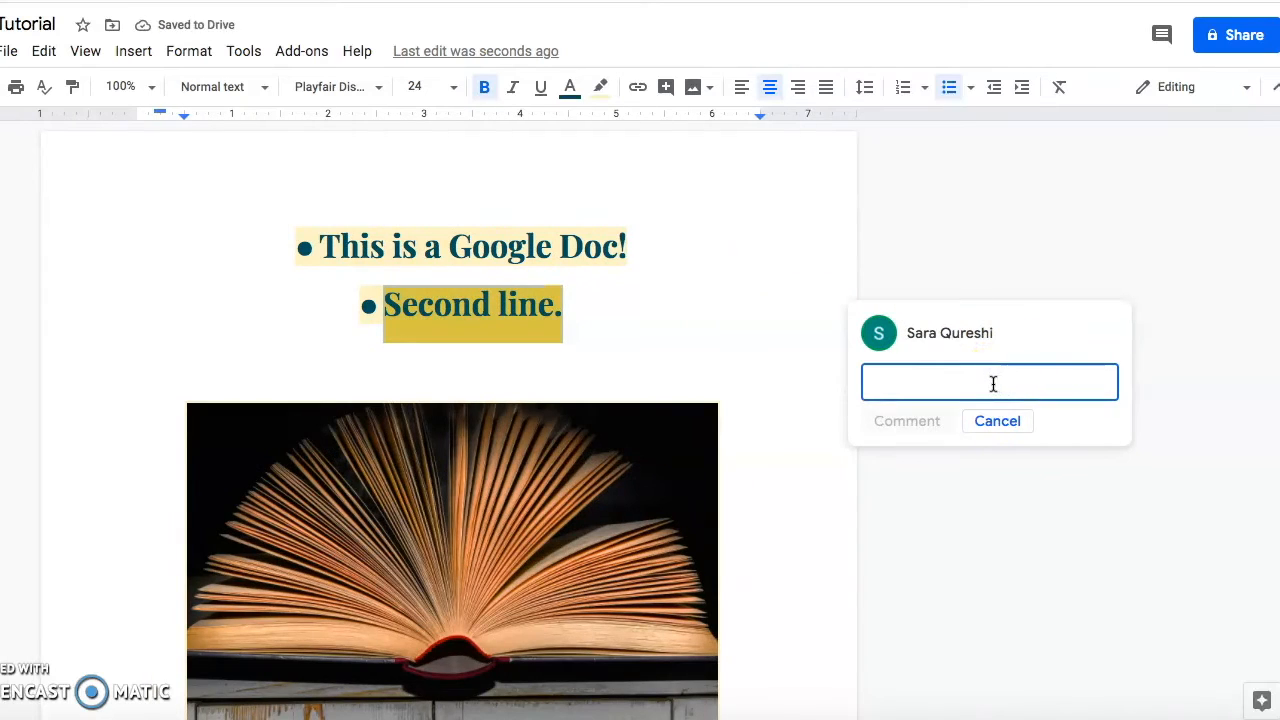
type("Great job!")
left_click(920, 422)
Reply 'Thanks!' to the comment.
left_click(950, 423)
type("Thanks!")
left_click(909, 460)
left_click(1111, 329)
left_click(1046, 370)
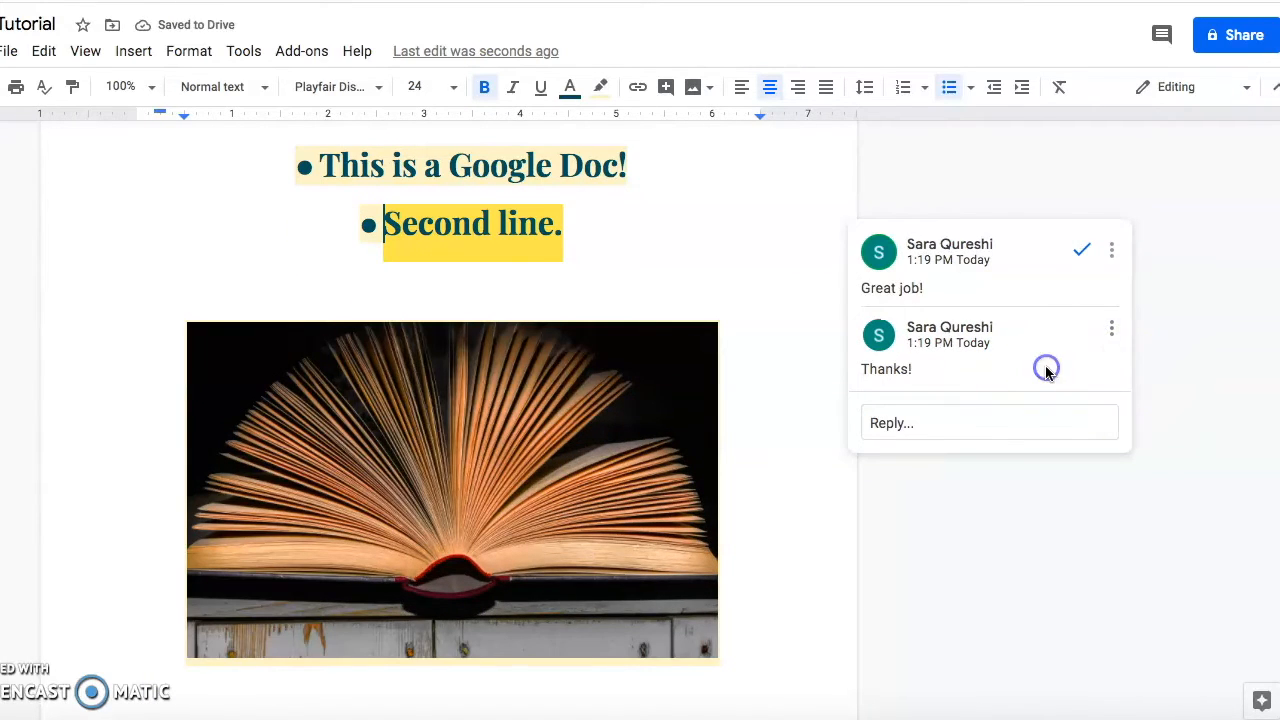
Start a new line below the book photo.
left_click(771, 609)
key("Return")
scroll(771, 610, "down", 2)
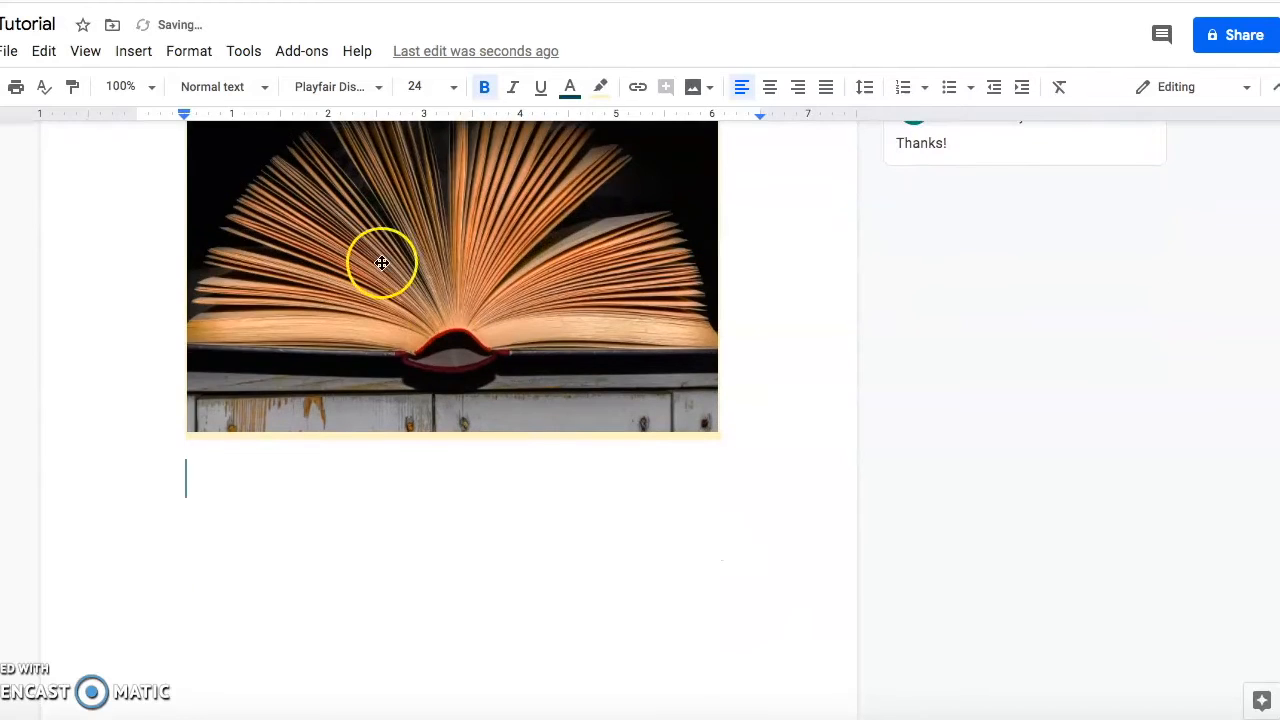
Insert a 4x4 table and fill the header row 'Table on Google Docs'.
left_click(137, 51)
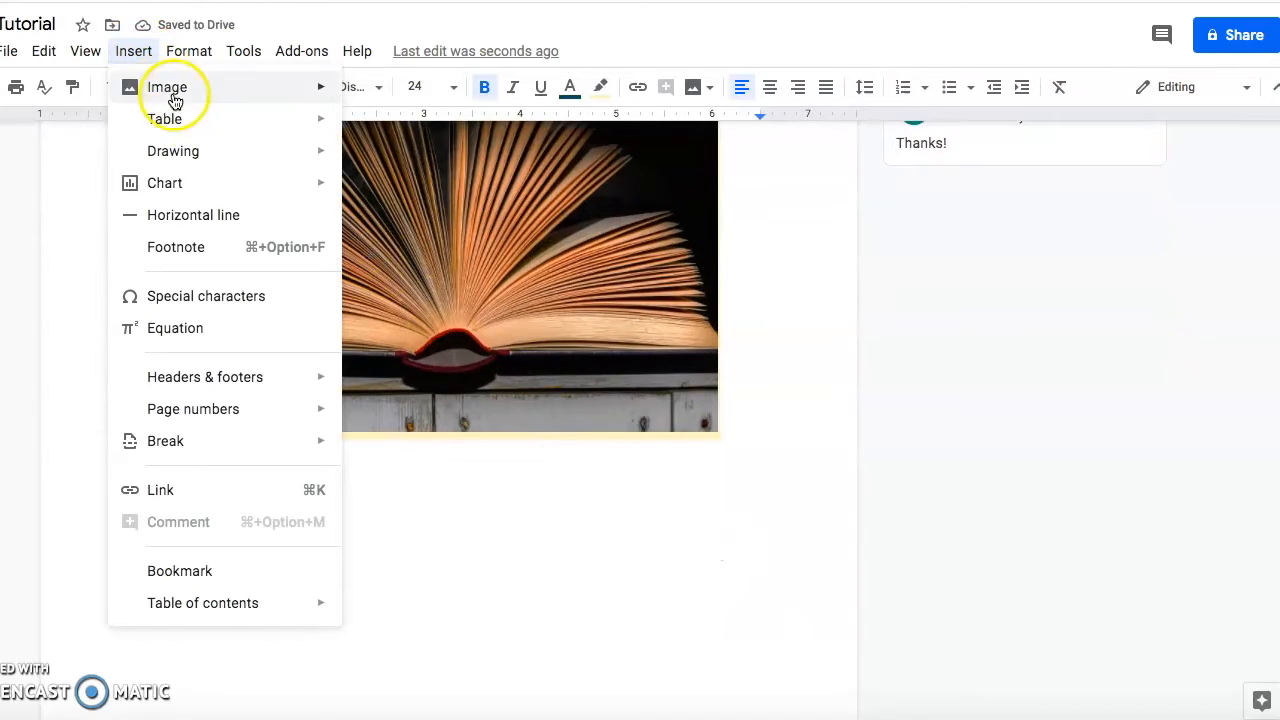
mouse_move(184, 121)
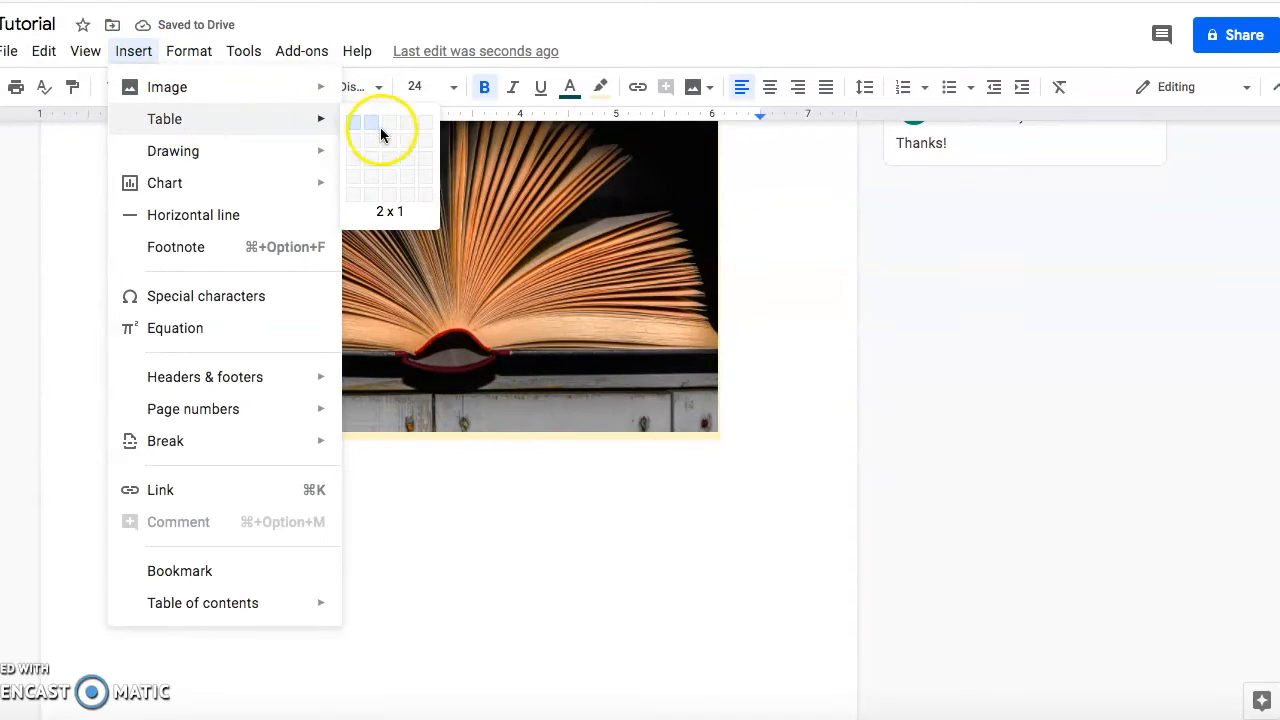
left_click(405, 178)
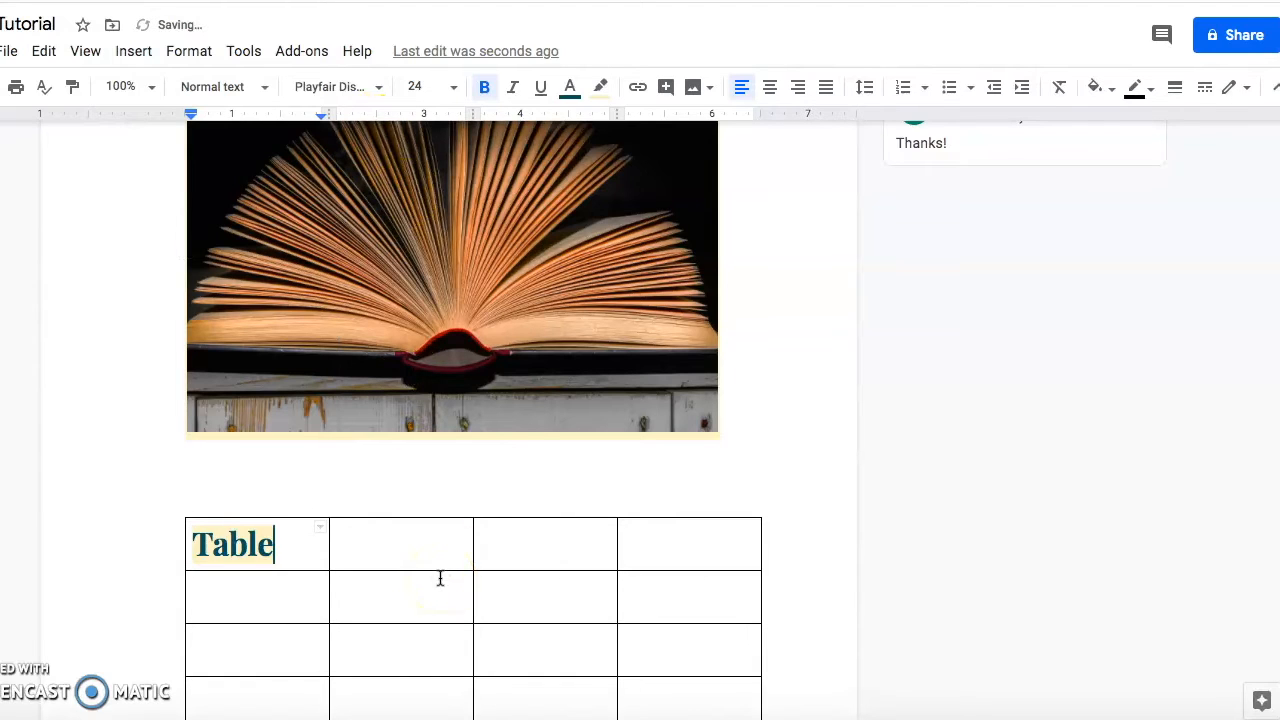
scroll(440, 575, "down", 2)
left_click(406, 437)
type("on")
left_click(523, 447)
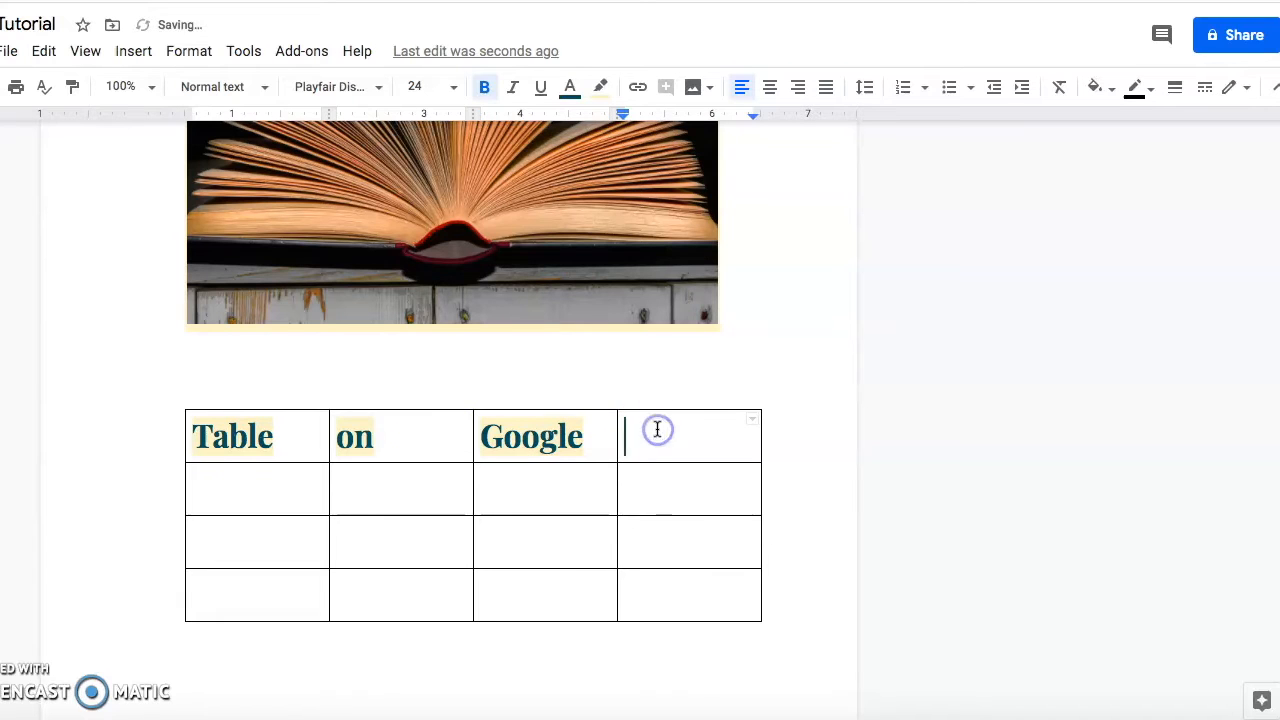
Make the header row unbold, unhighlighted, black, centred, with light pink shading.
left_click_drag(702, 437, 285, 440)
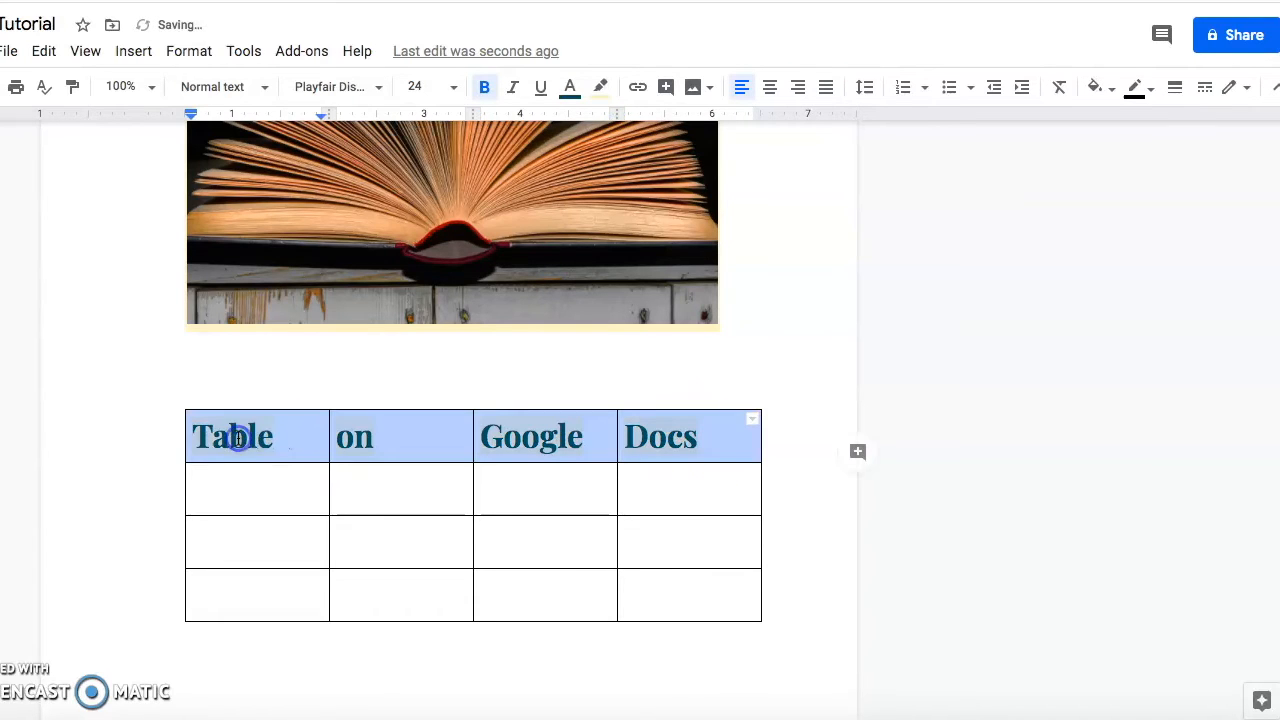
left_click(484, 87)
left_click(598, 87)
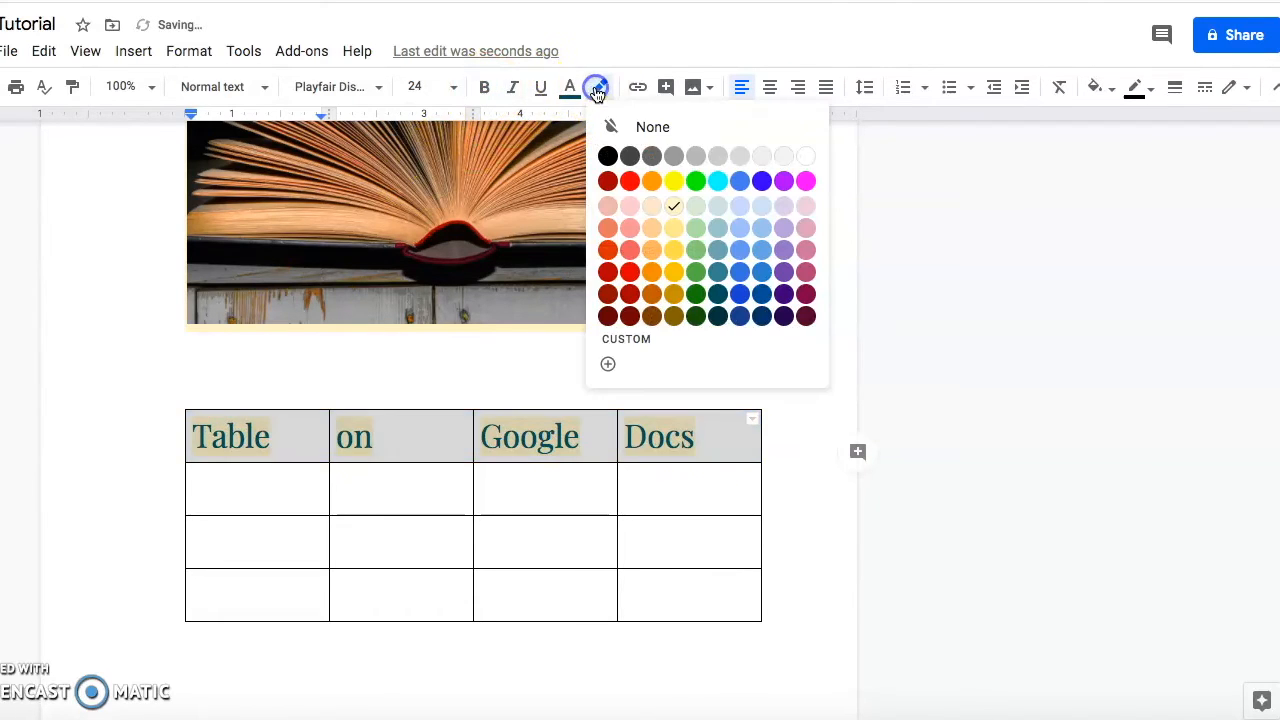
left_click(623, 127)
left_click(573, 88)
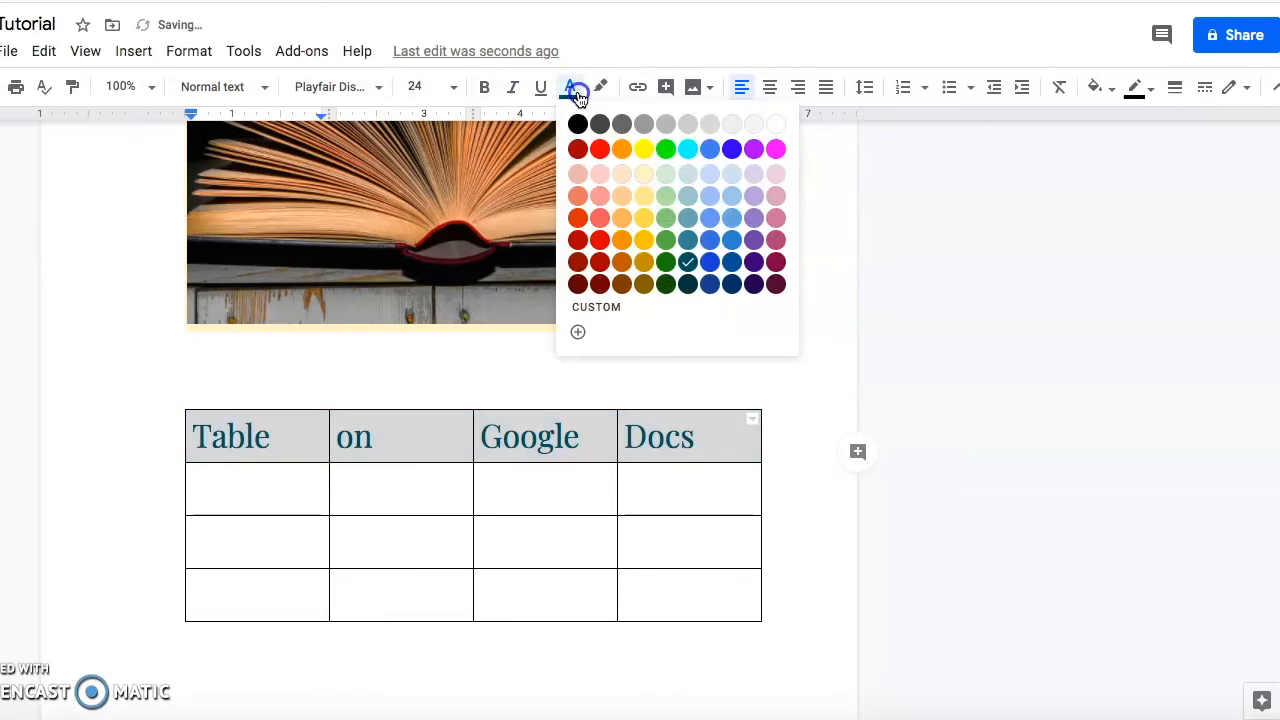
left_click(580, 126)
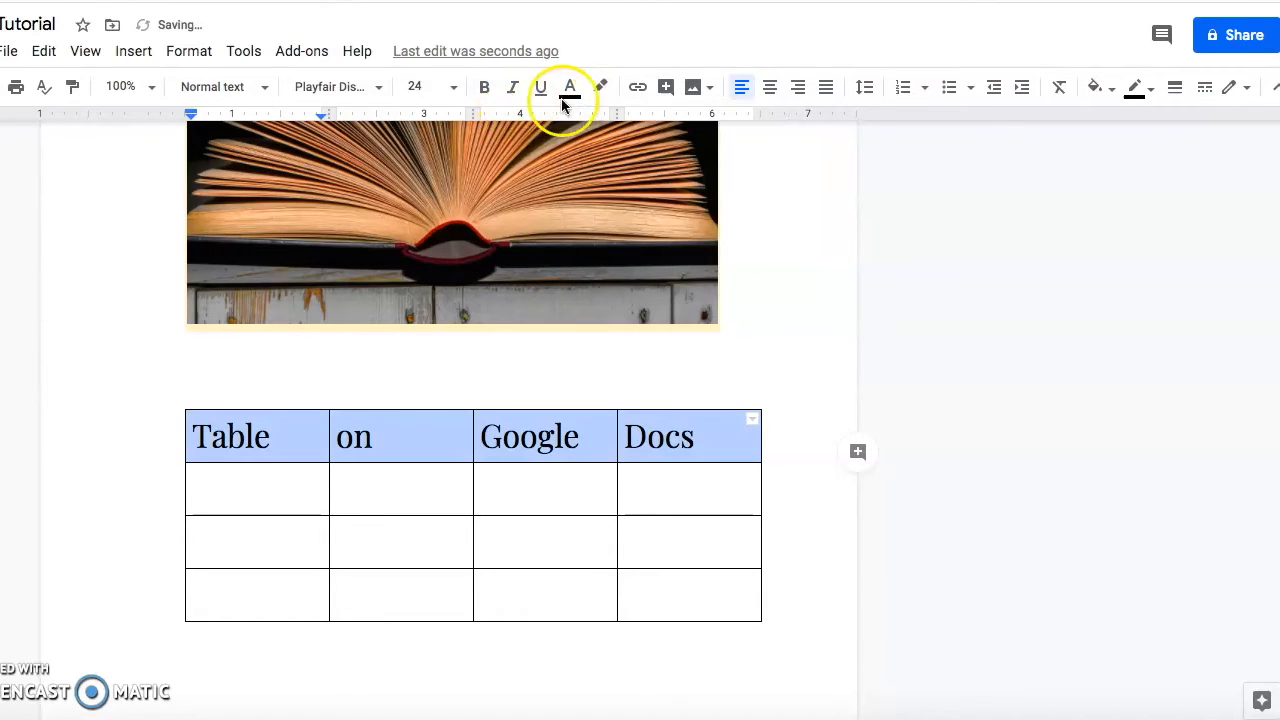
left_click(768, 88)
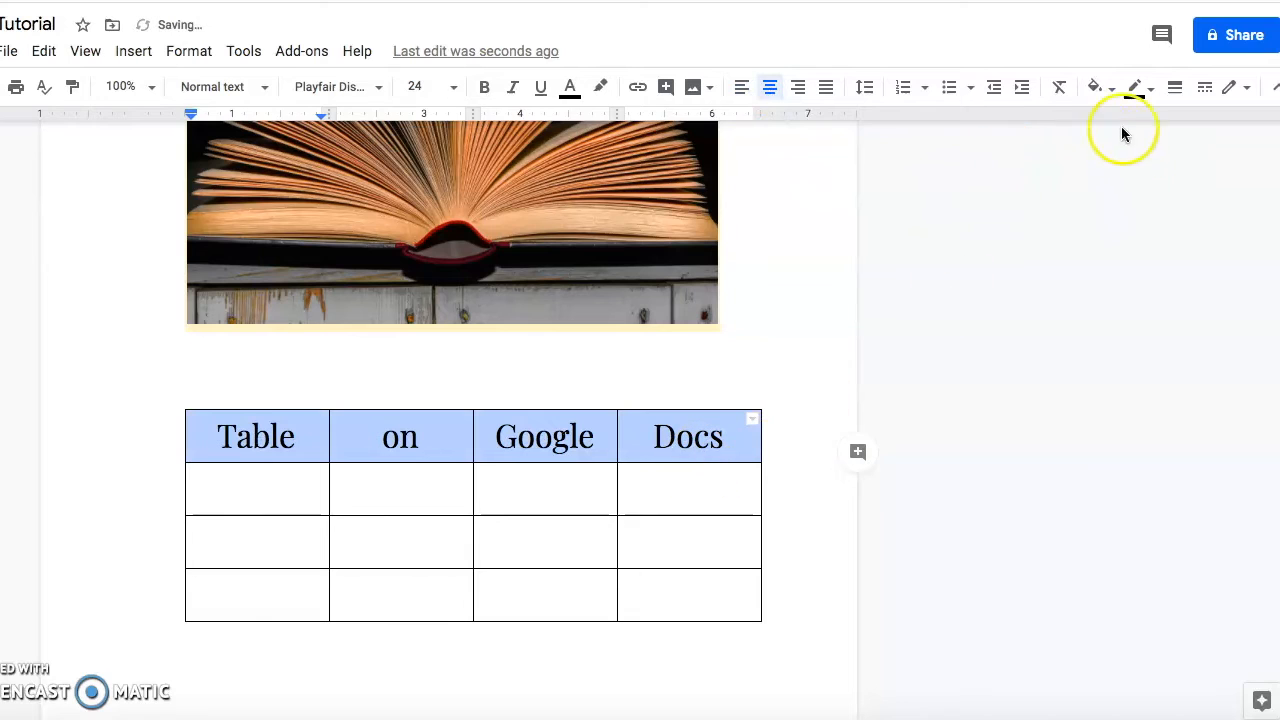
left_click(1113, 90)
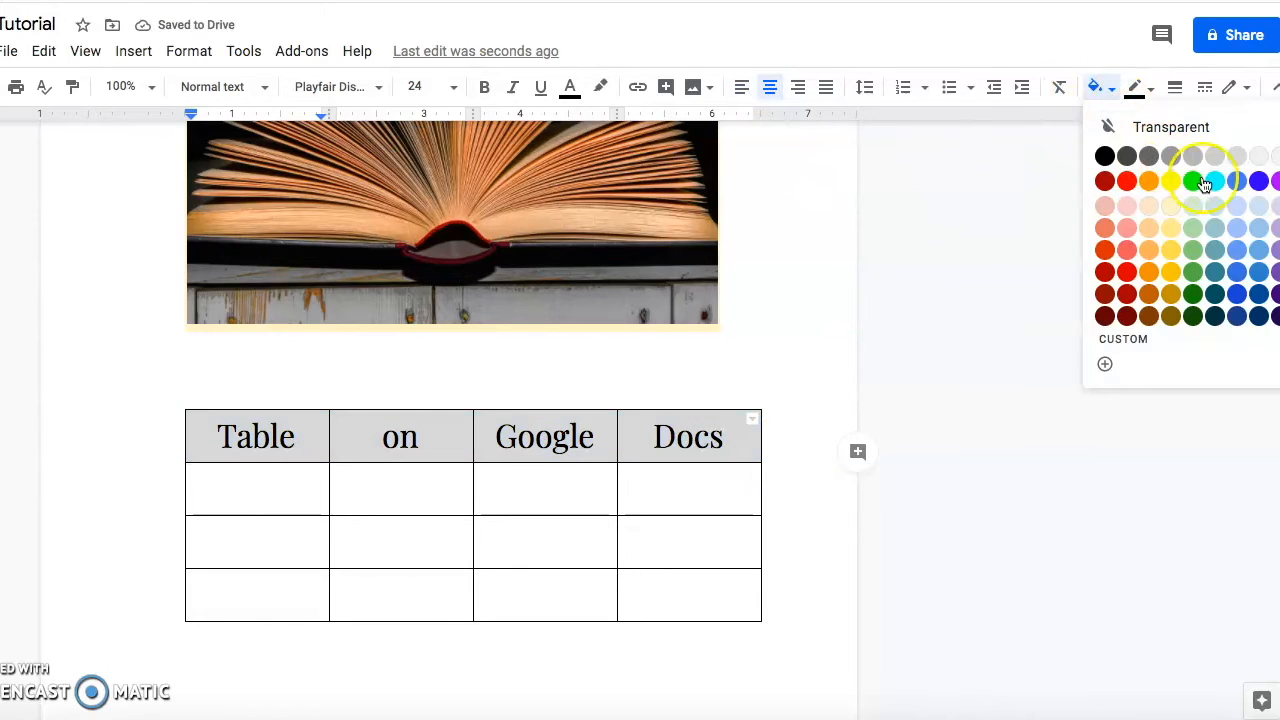
left_click(1127, 205)
left_click(739, 448)
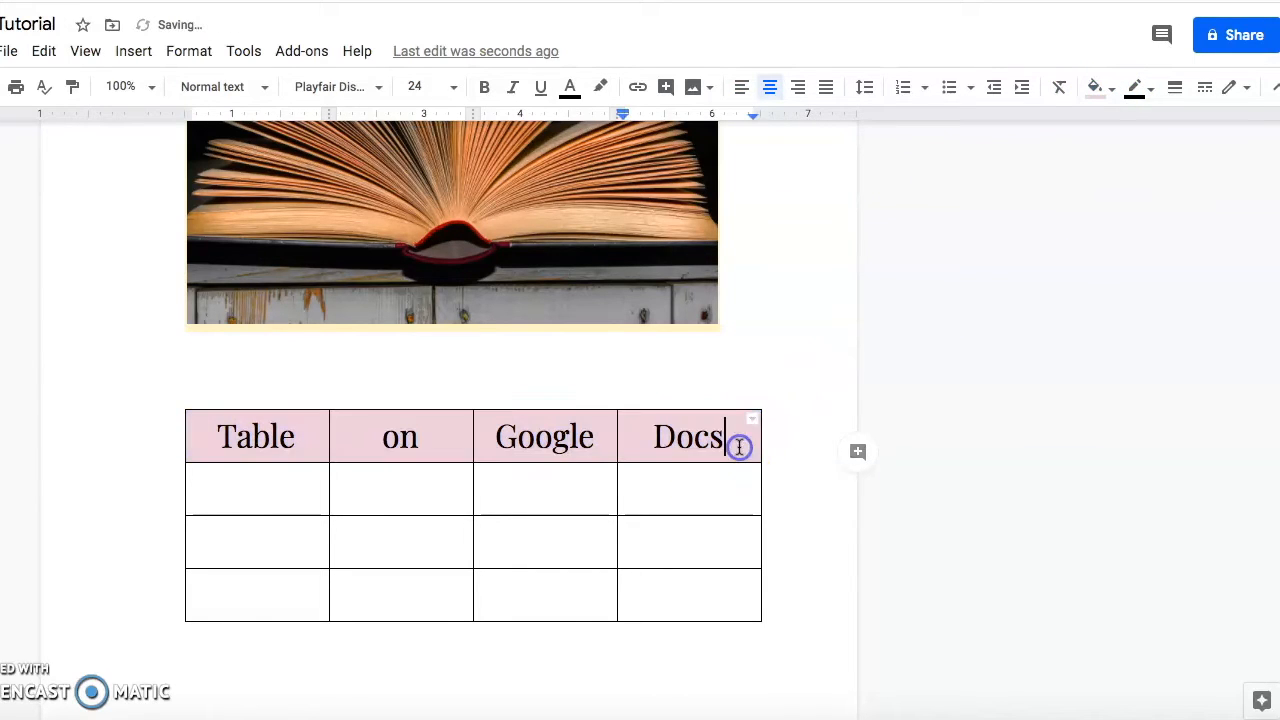
Give the Docs header cell a 3 pt dotted border.
left_click(673, 493)
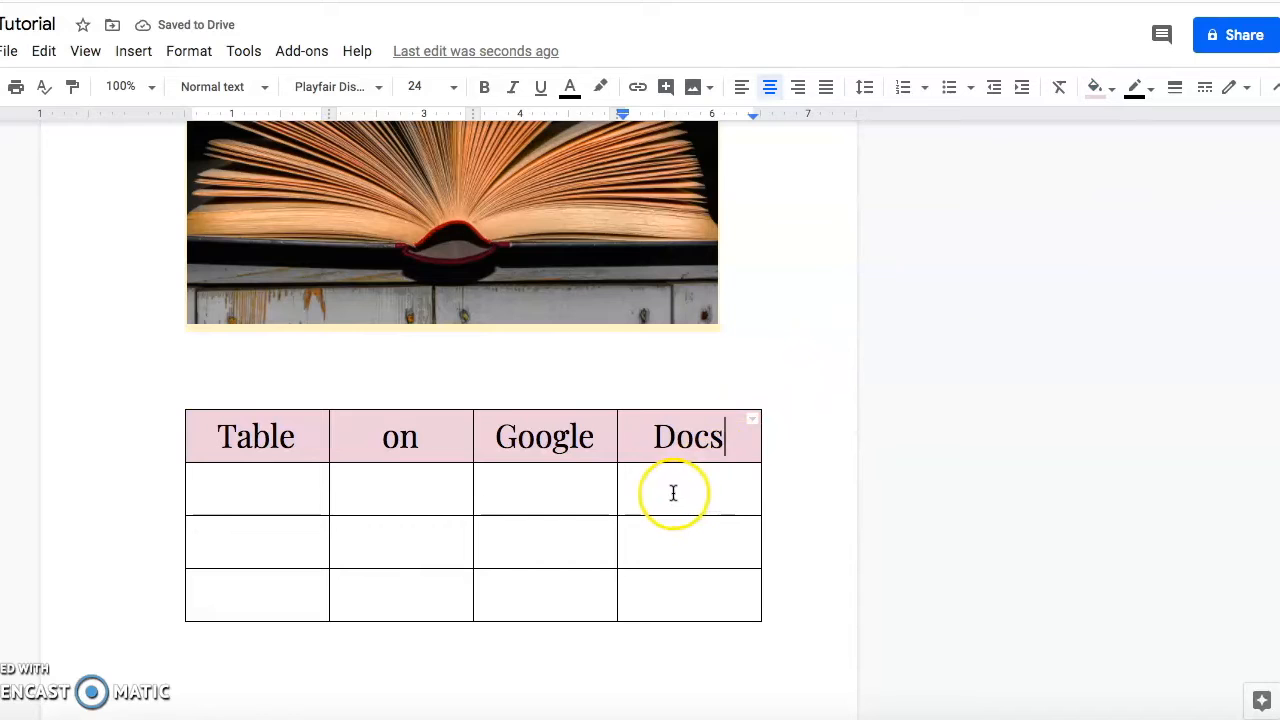
left_click(674, 494)
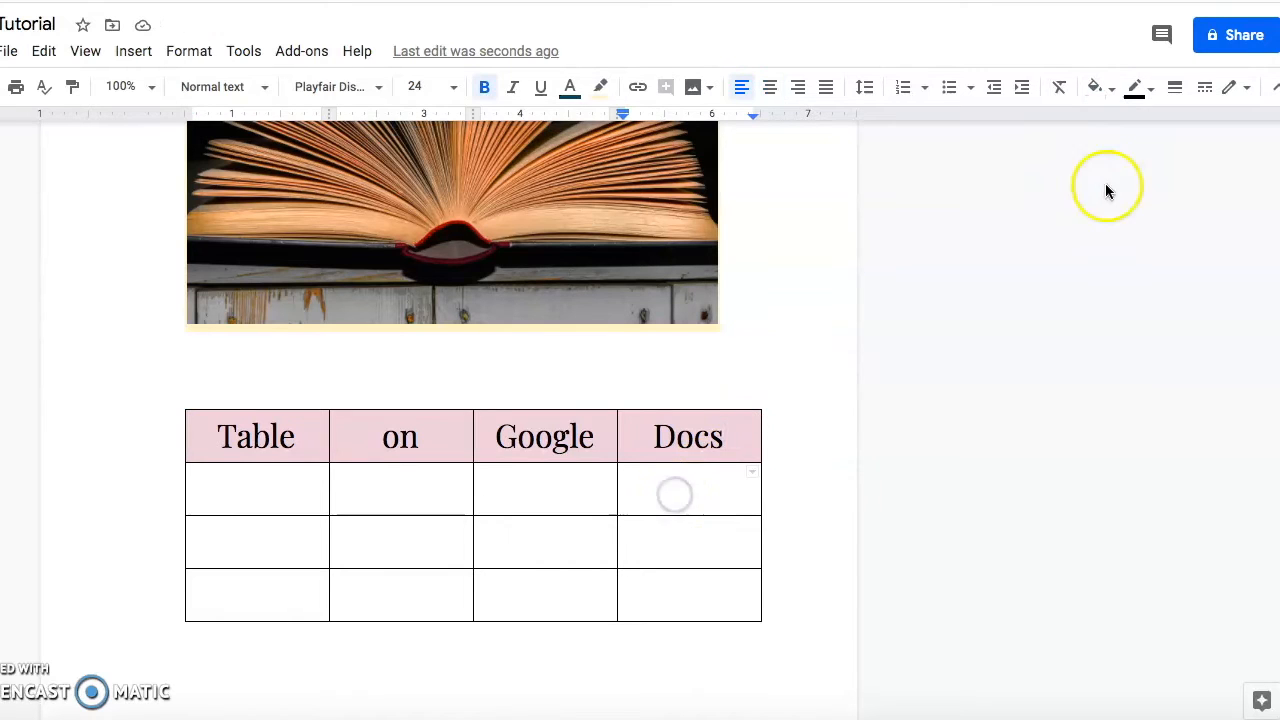
left_click_drag(654, 437, 724, 440)
left_click(1101, 87)
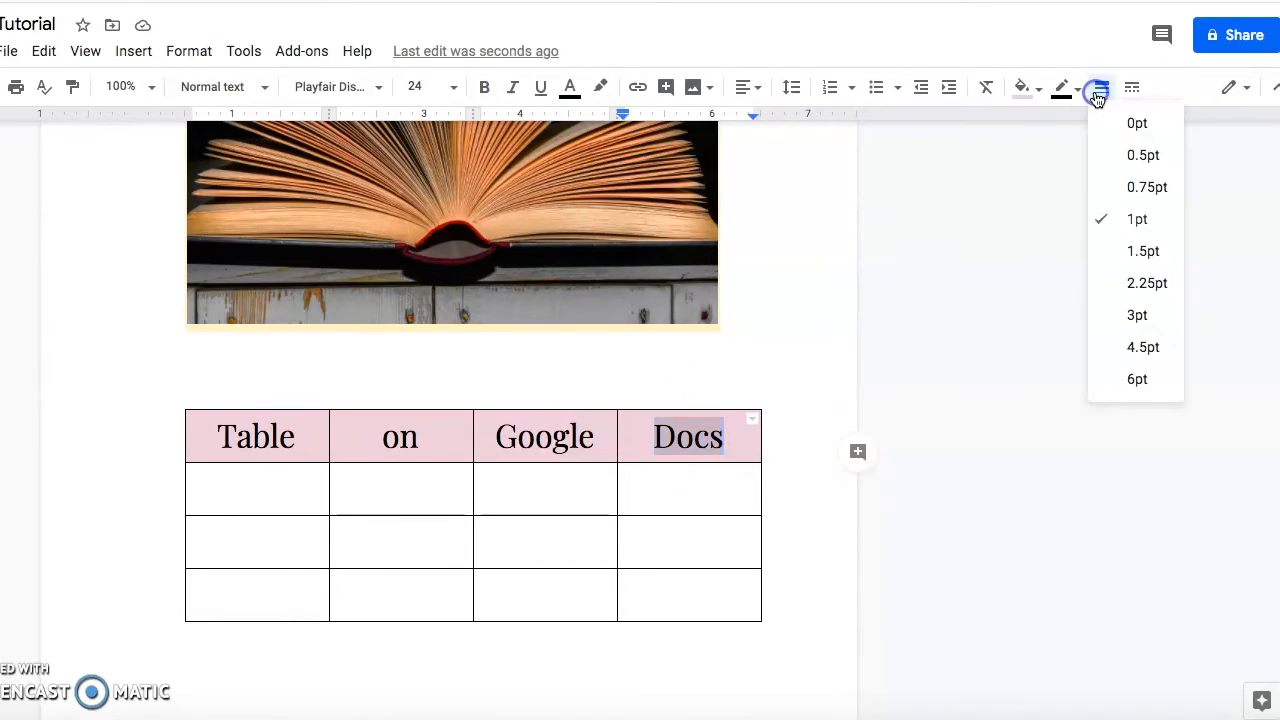
left_click(1122, 309)
left_click(1135, 93)
left_click(1177, 166)
left_click(820, 509)
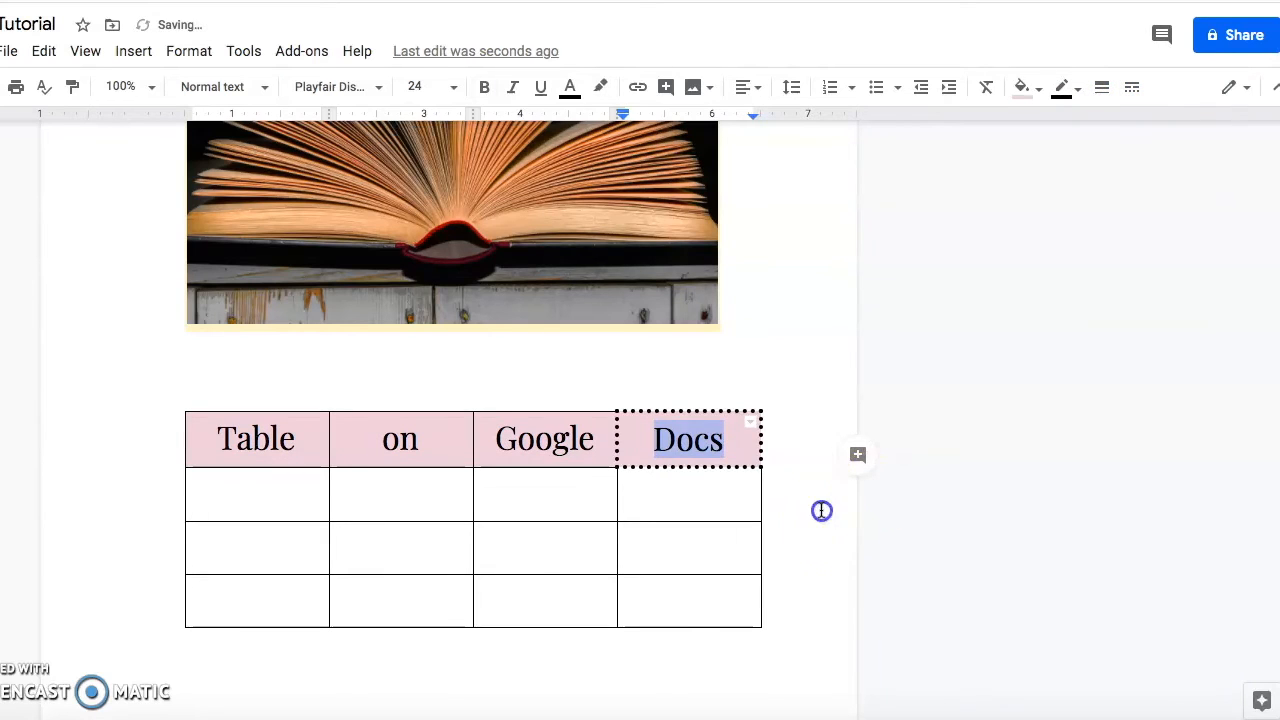
Type 'Click here' under Google, unbolded, unhighlighted, at 14 pt.
left_click(515, 490)
type("Click here")
left_click_drag(540, 538, 502, 493)
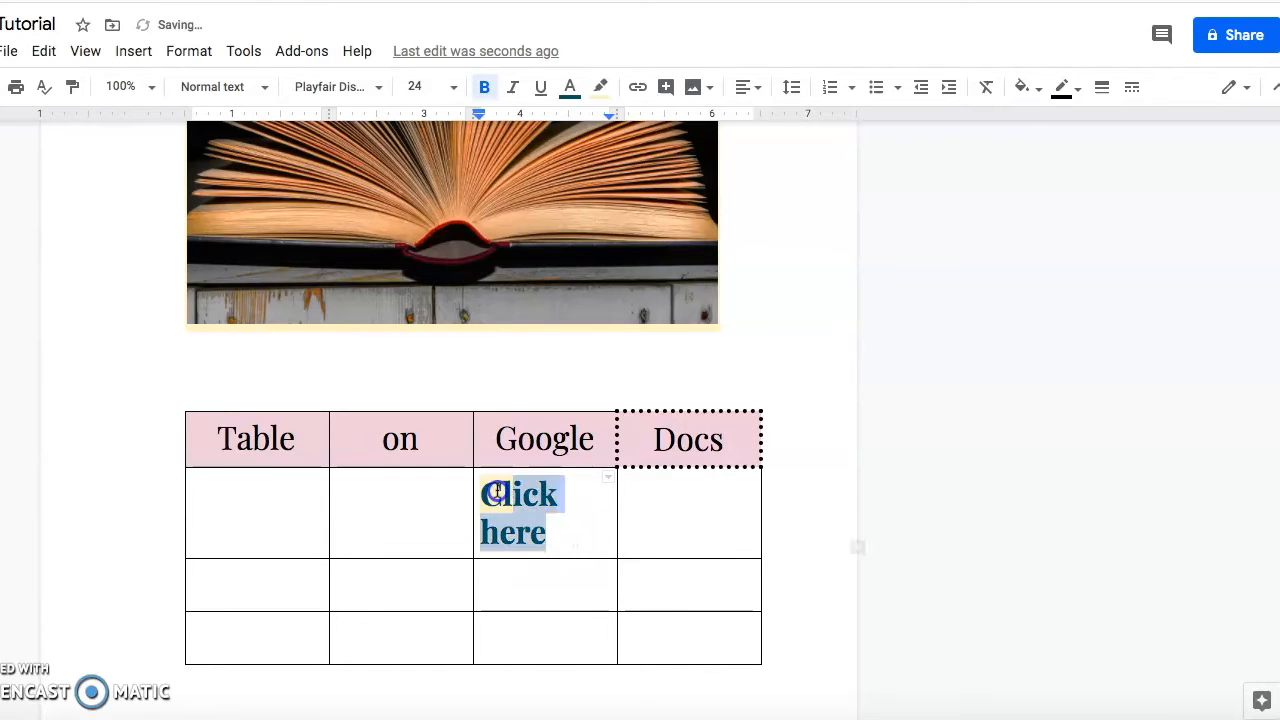
left_click(484, 87)
left_click(600, 87)
left_click(621, 126)
left_click(453, 87)
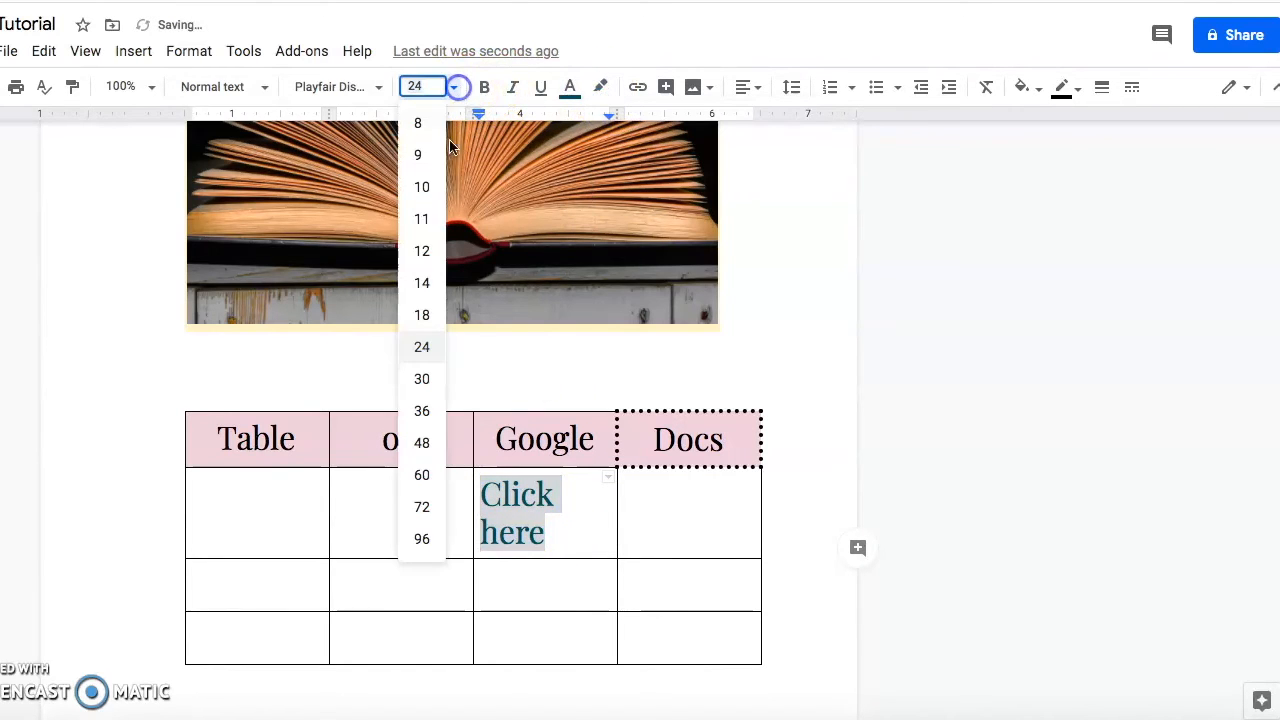
left_click(427, 281)
Link 'Click here' to the Edmodo web address.
left_click(580, 491)
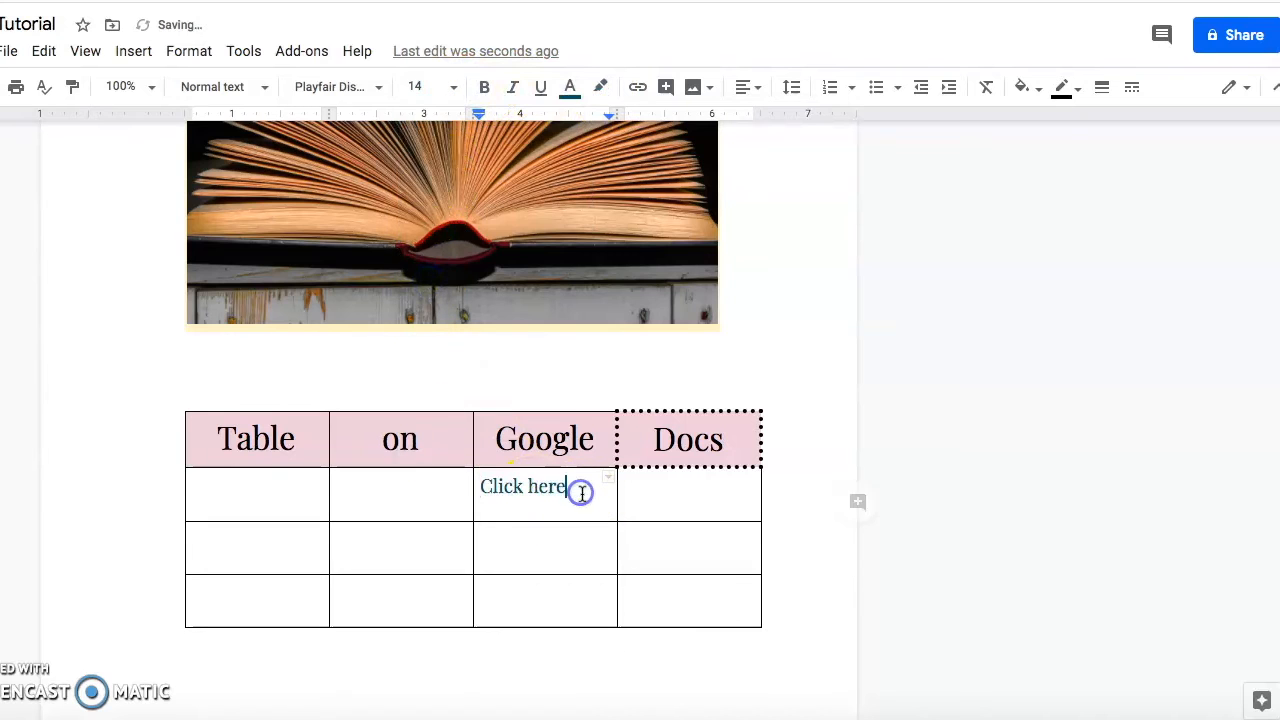
left_click_drag(519, 496, 480, 491)
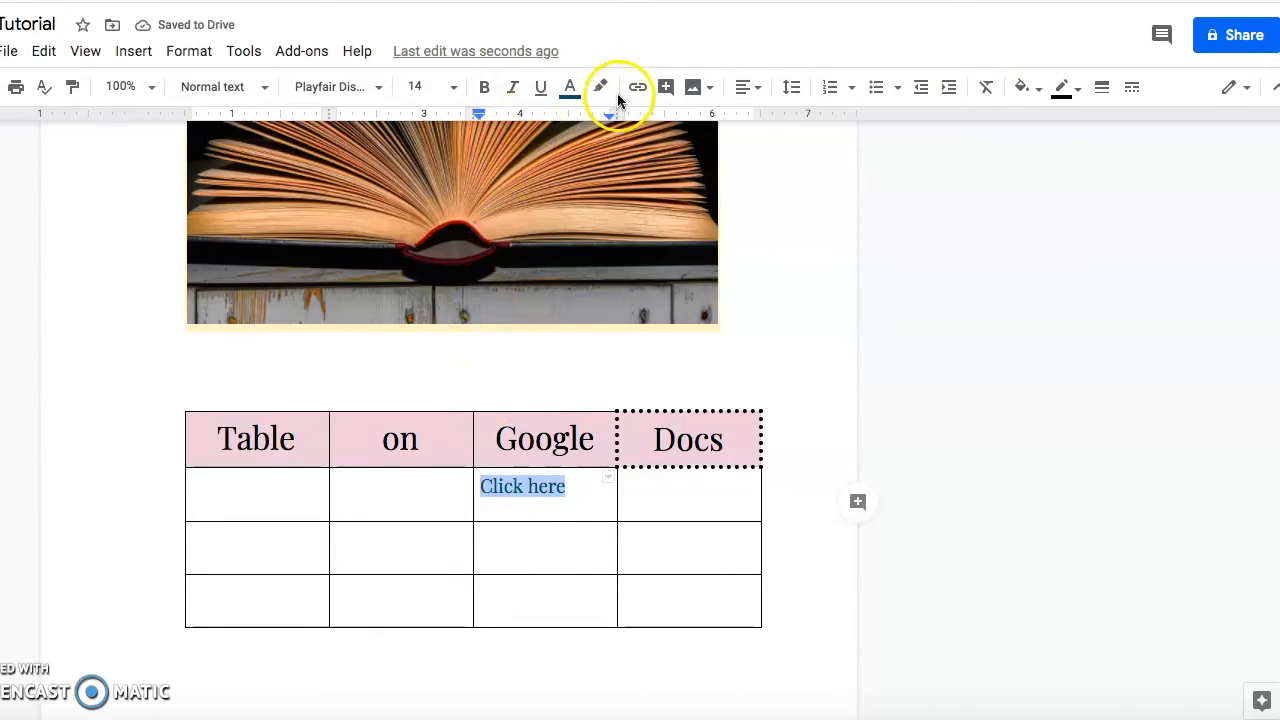
left_click(638, 87)
type("www.s")
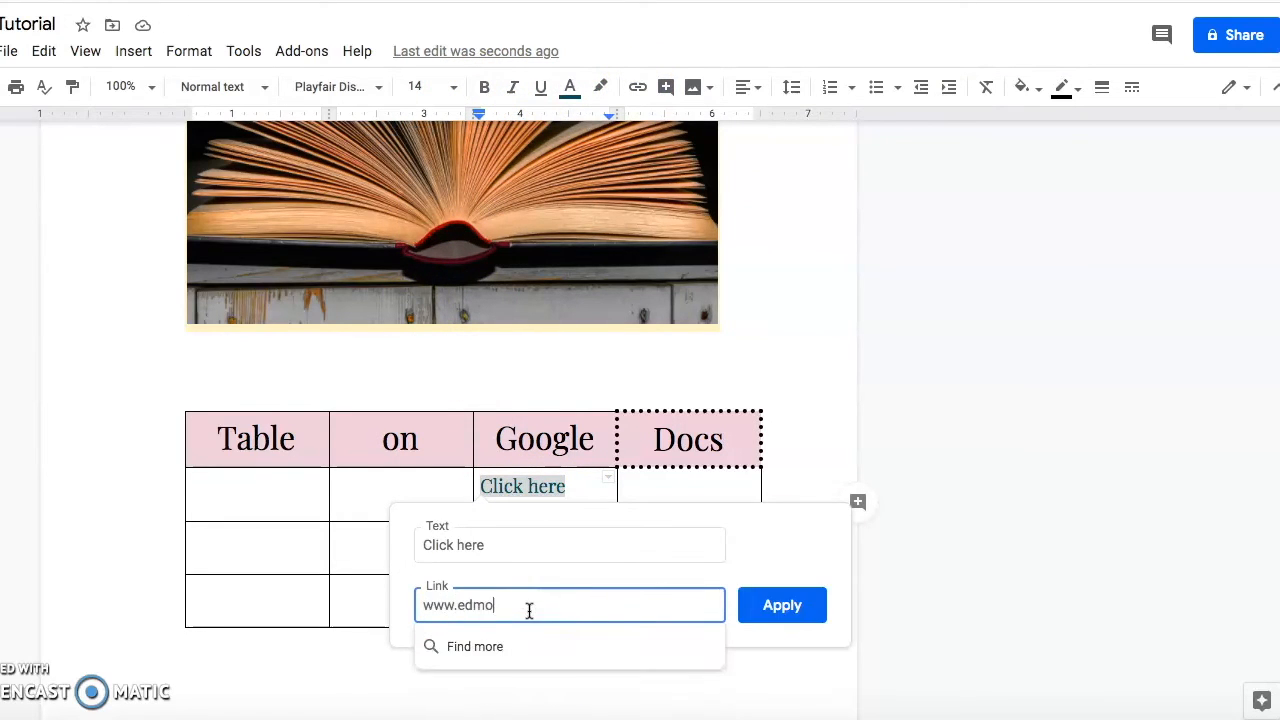
left_click(784, 604)
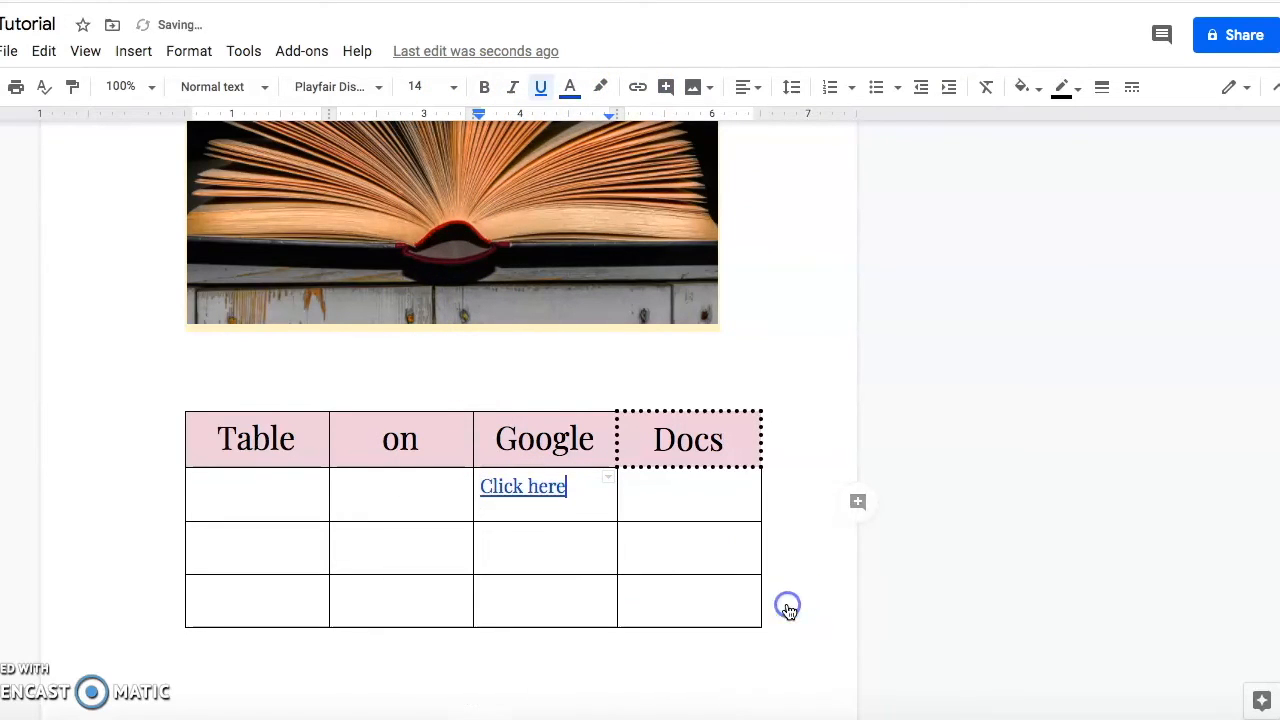
left_click(534, 490)
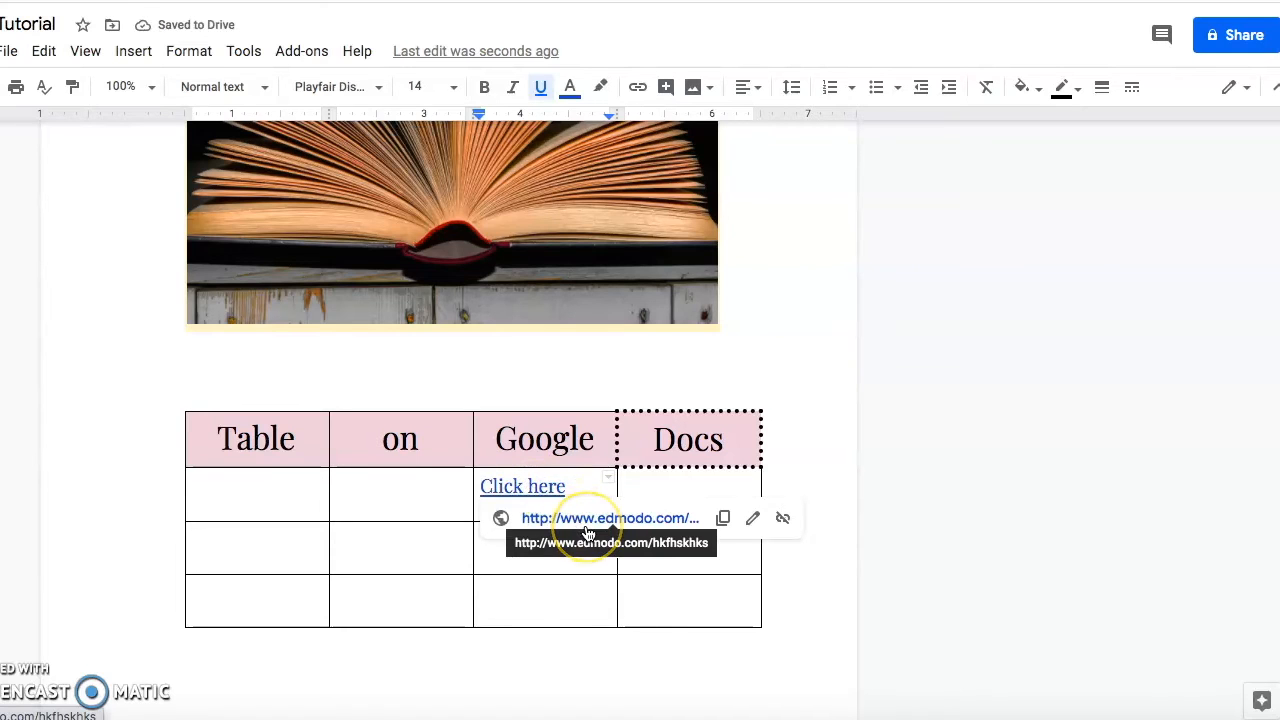
left_click(425, 510)
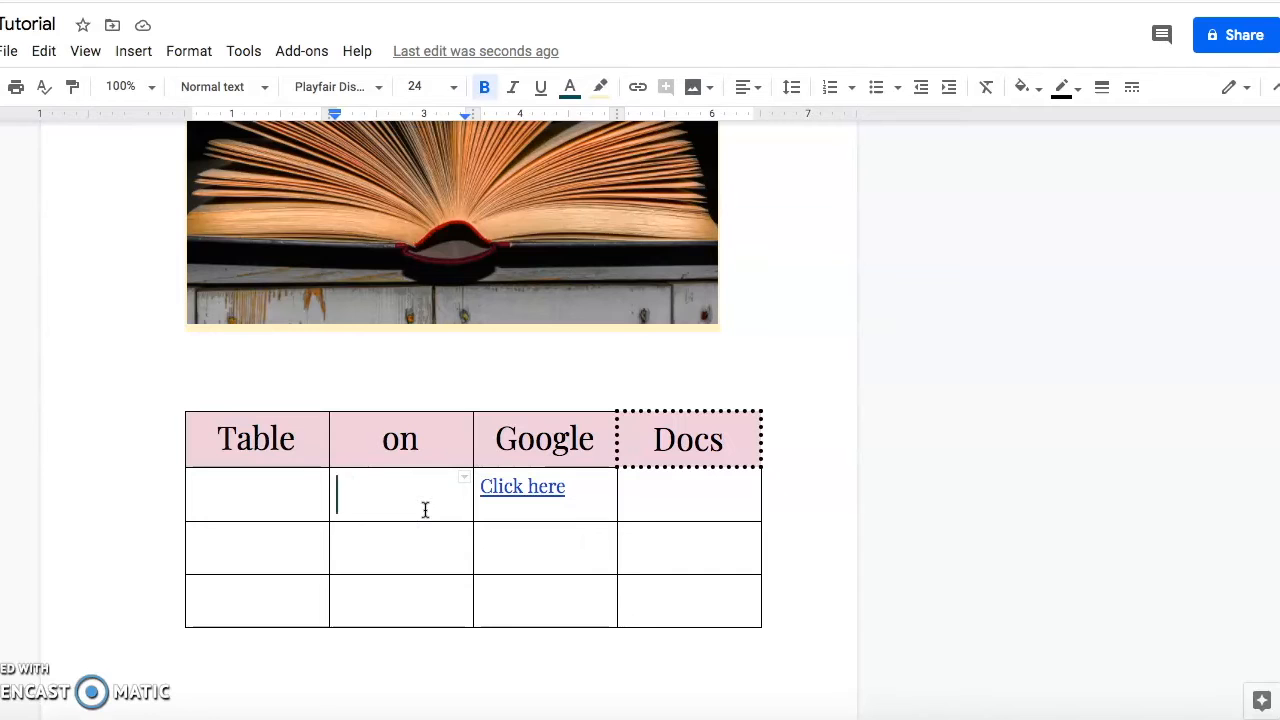
Create a drawing with a text box reading 'Woo hoo this is a text box!' and insert it.
right_click(425, 510)
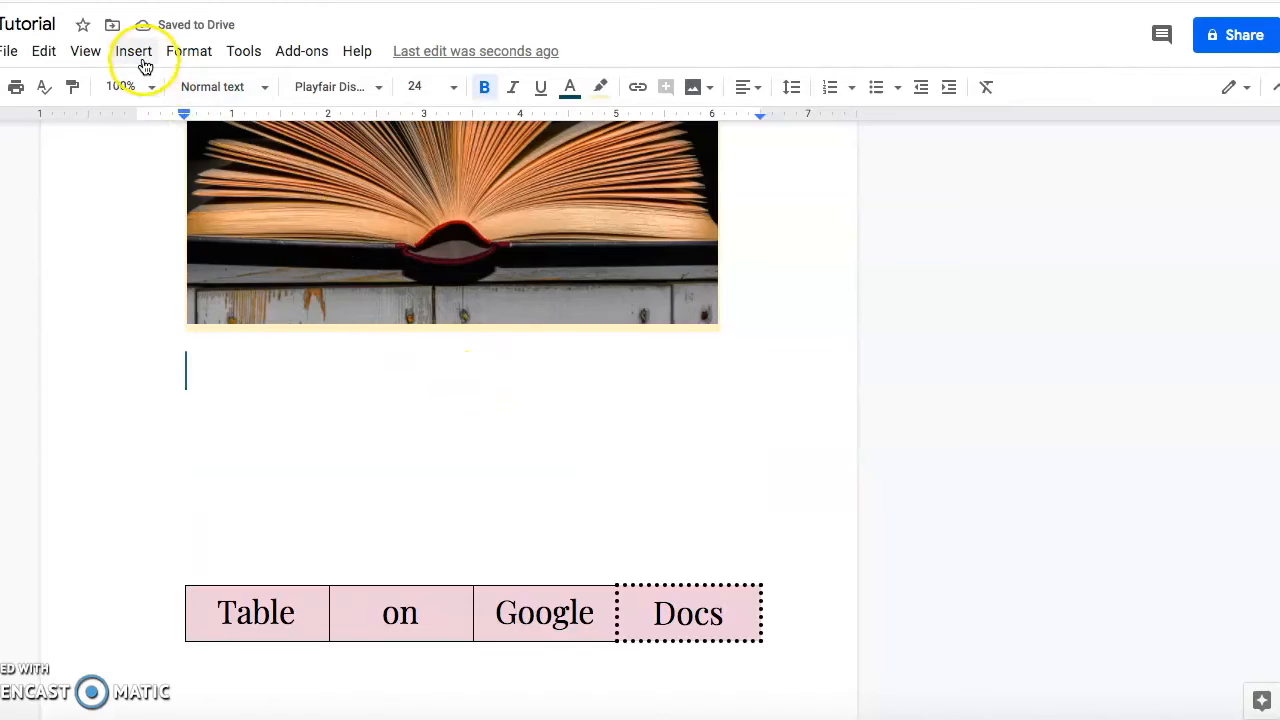
left_click(137, 54)
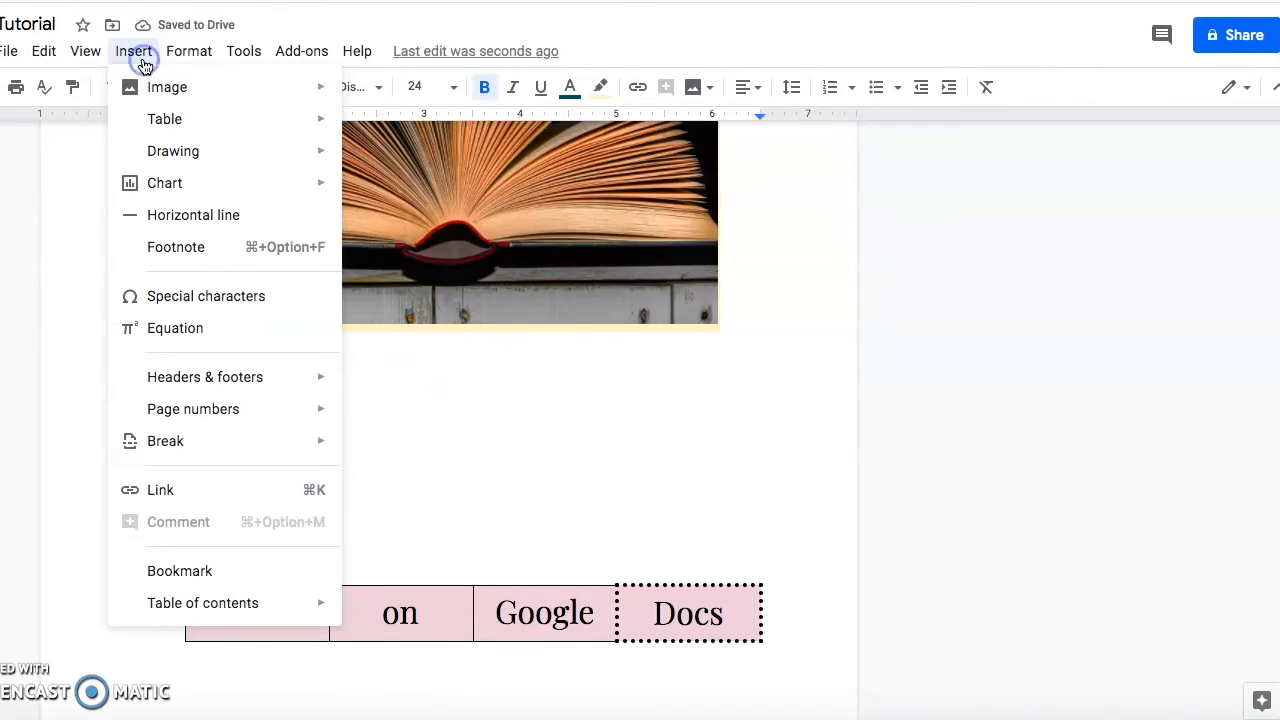
left_click(383, 162)
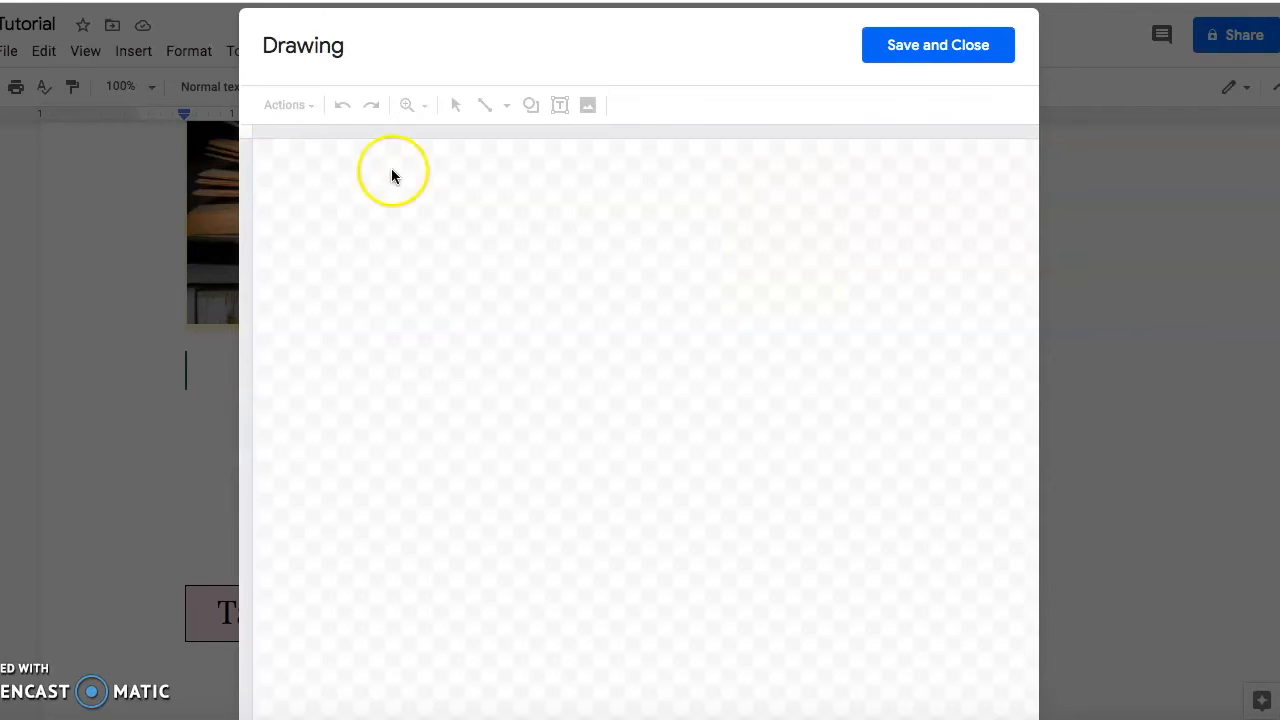
left_click(561, 107)
left_click_drag(380, 166, 907, 248)
type("Woo hoo this is a text box!")
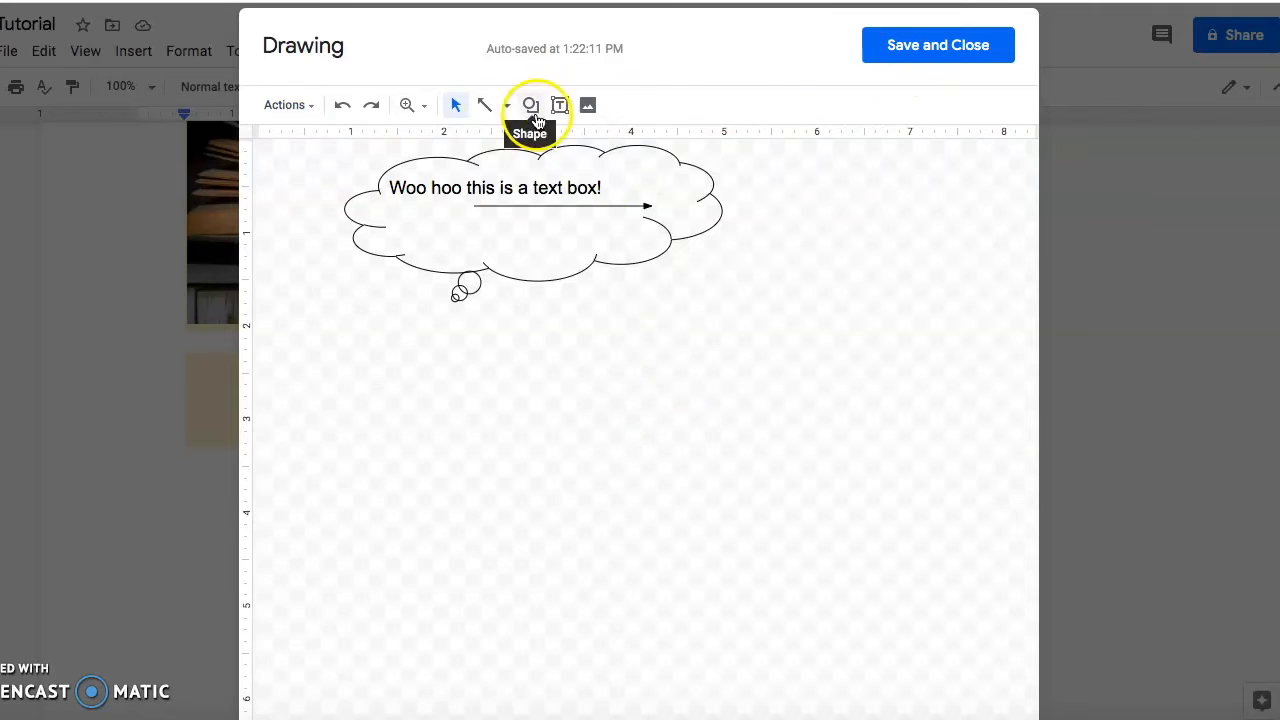
left_click(587, 105)
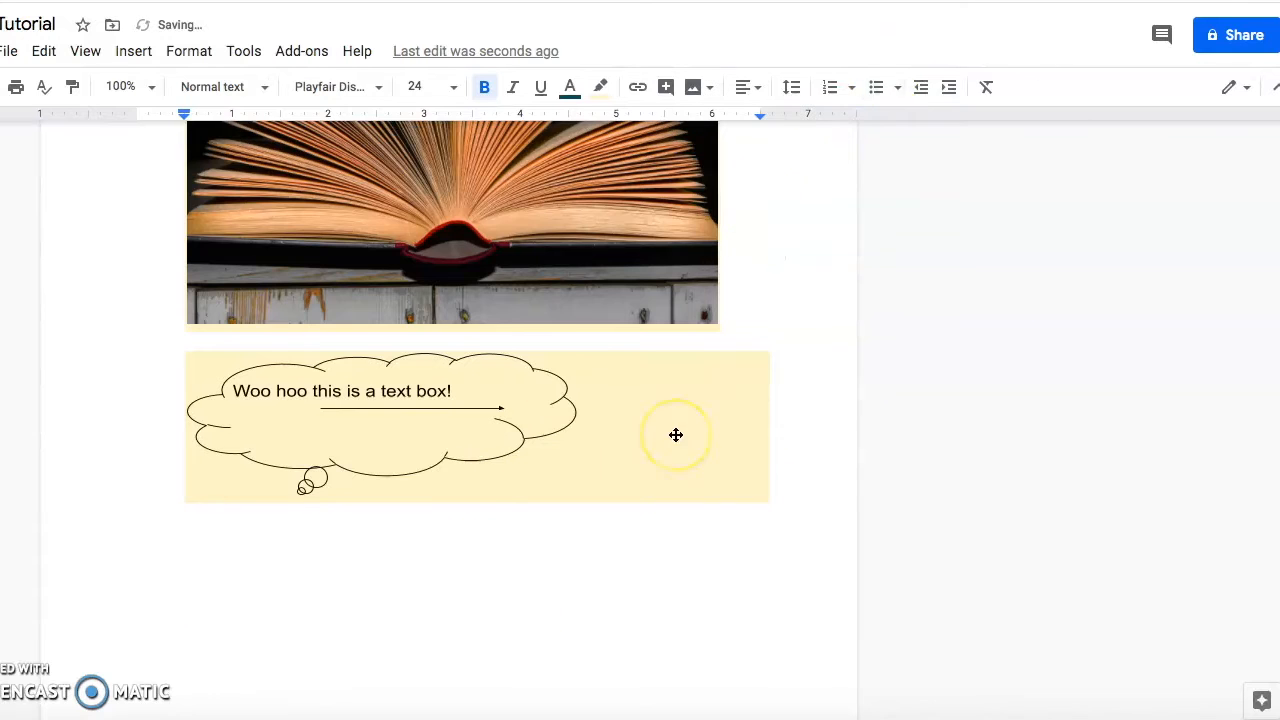
scroll(551, 337, "up", 1)
left_click(560, 340)
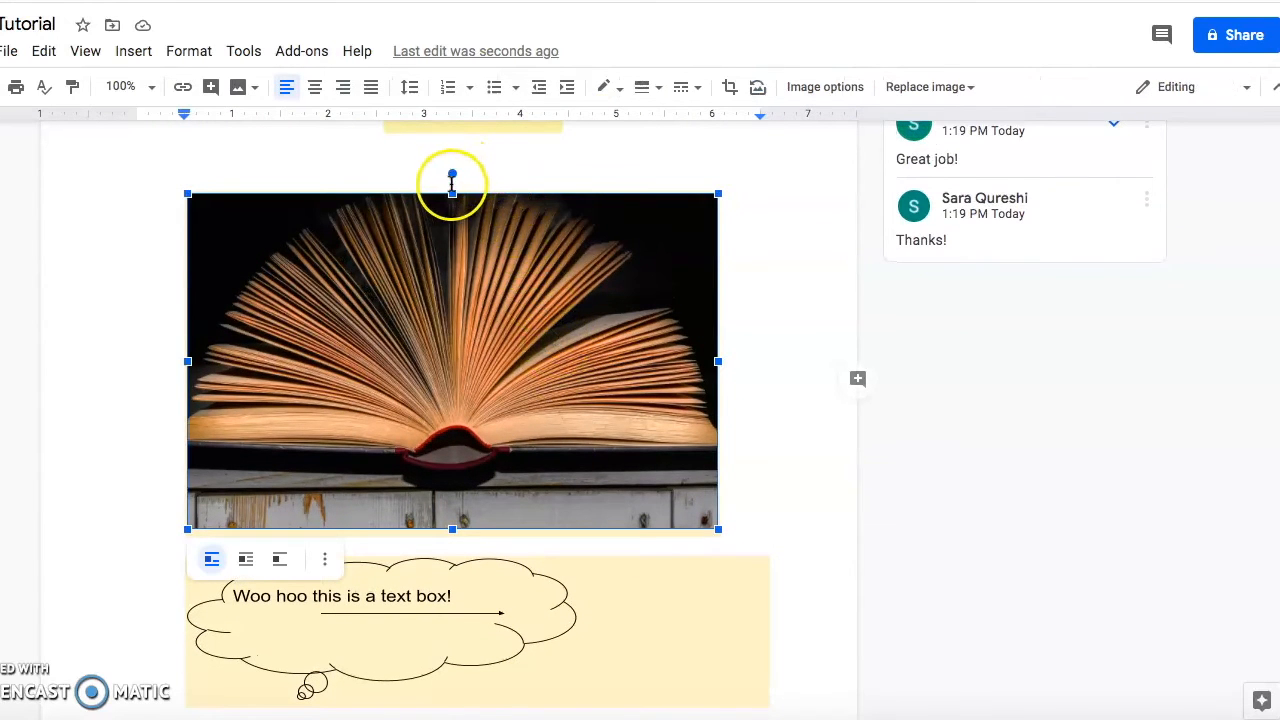
left_click_drag(453, 175, 333, 374)
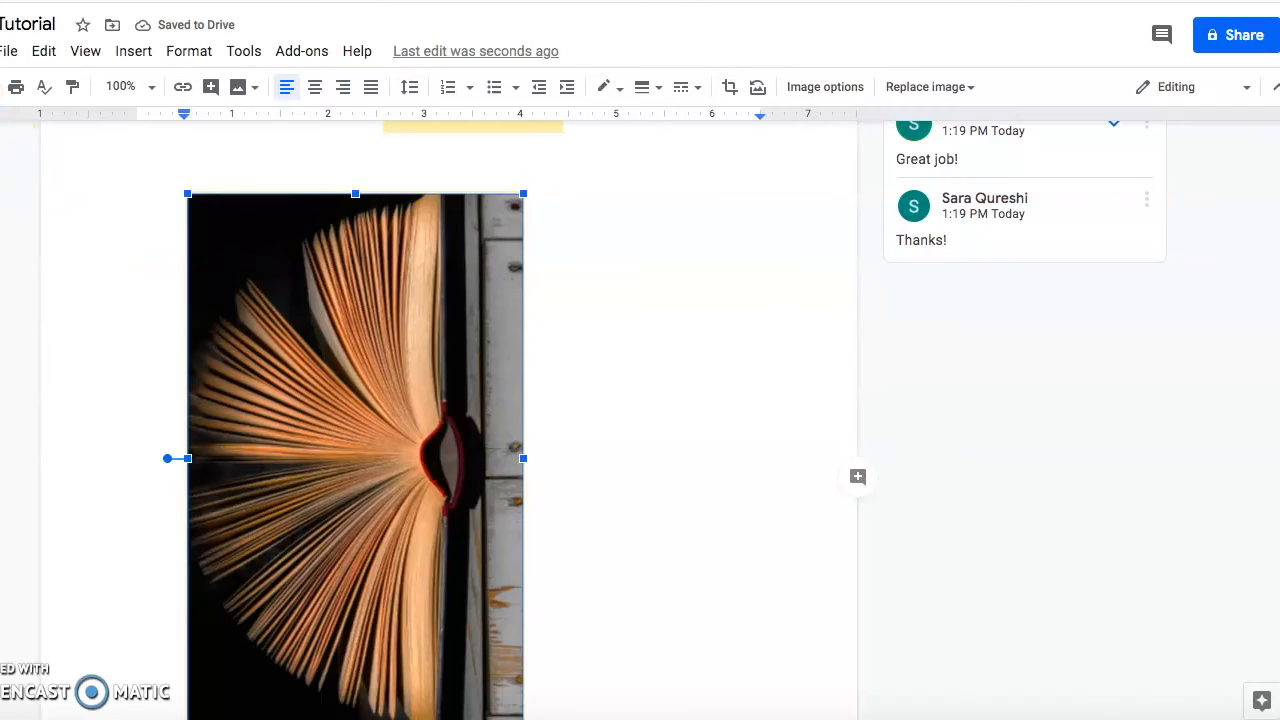
key("ctrl+z")
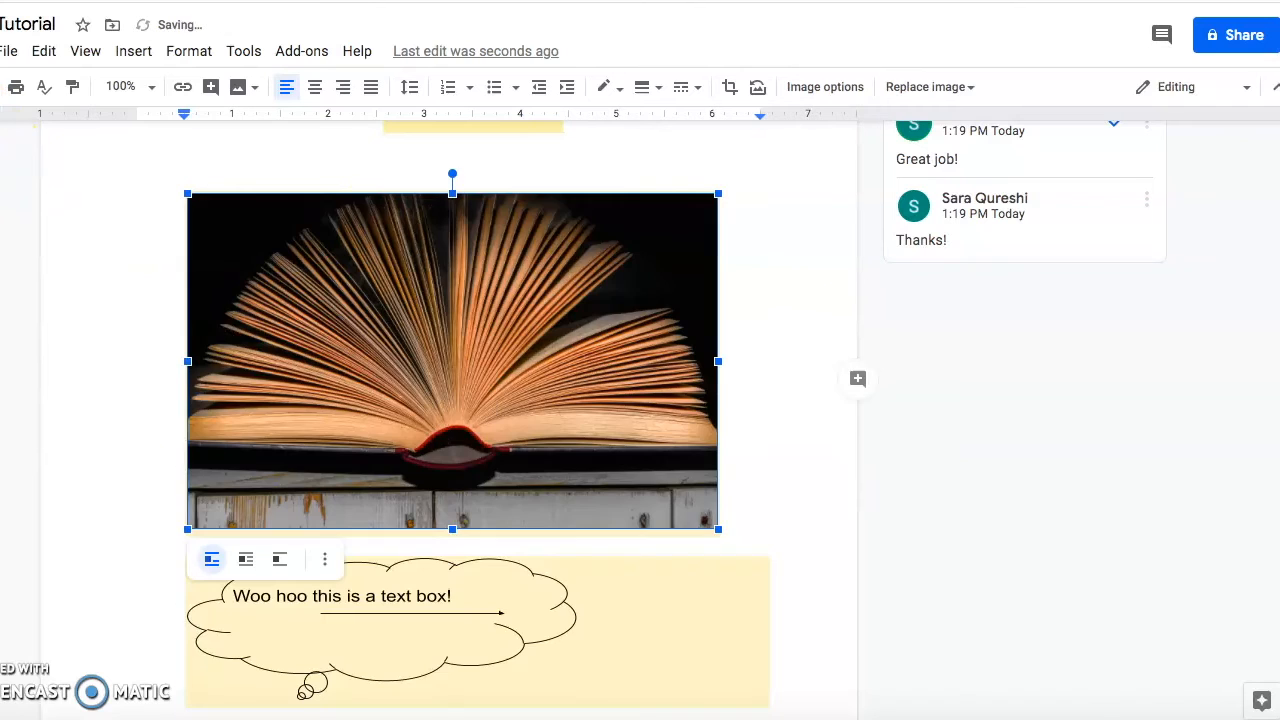
right_click(483, 272)
left_click(63, 316)
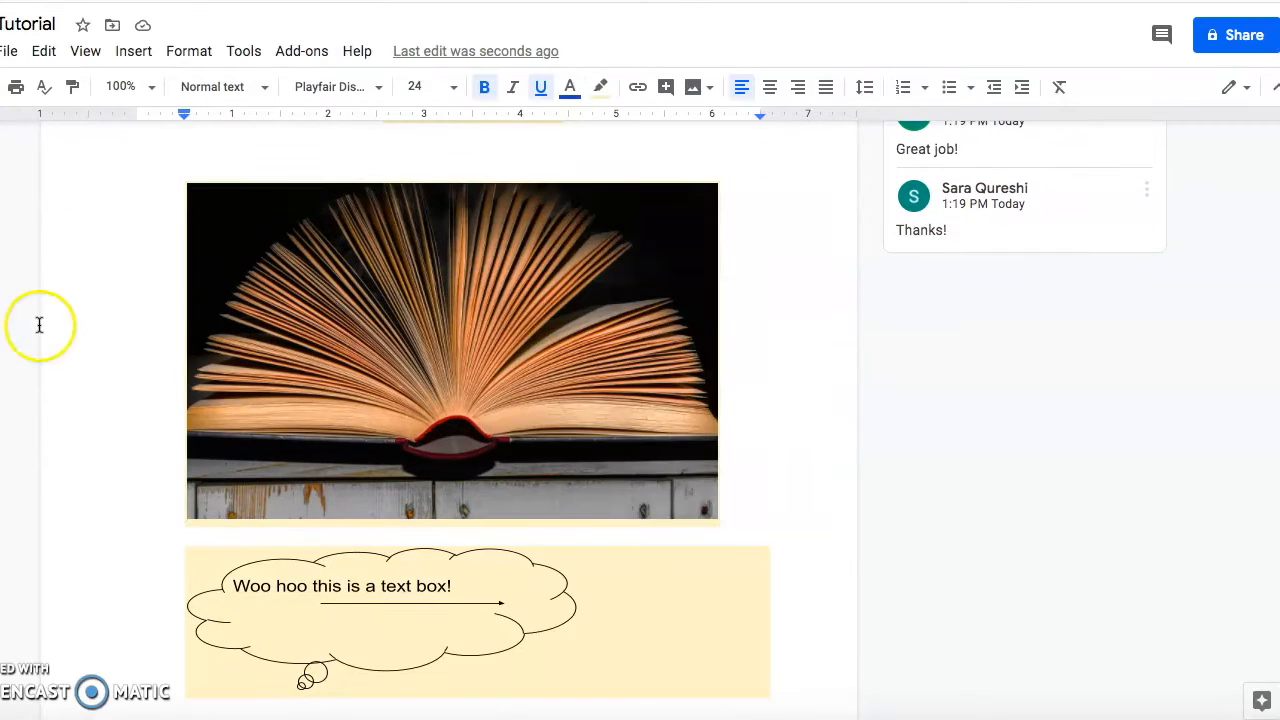
left_click(9, 51)
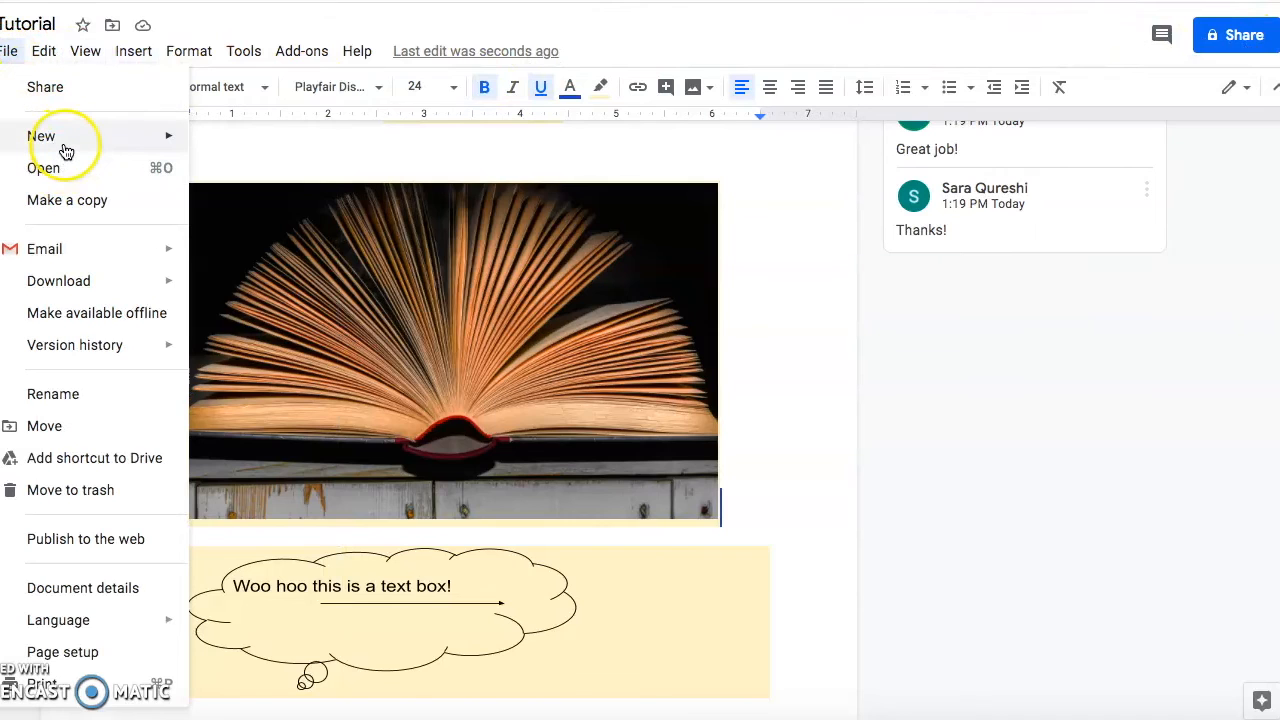
mouse_move(65, 150)
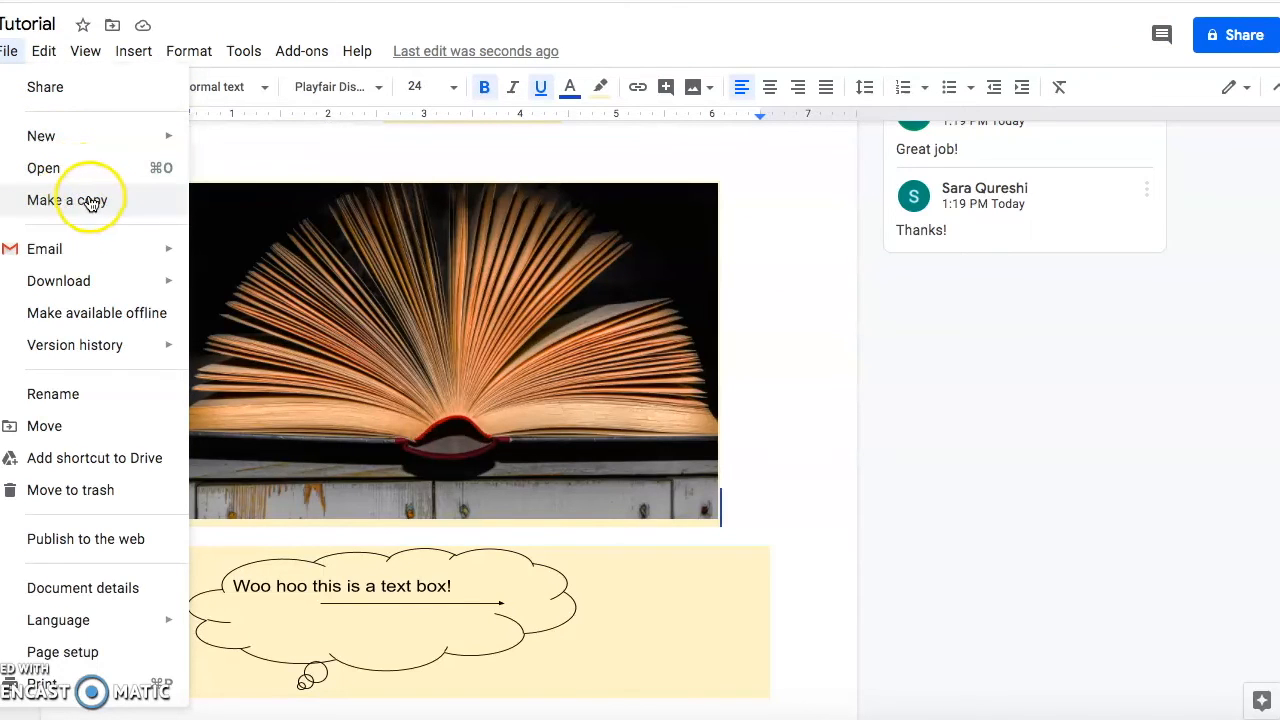
mouse_move(115, 288)
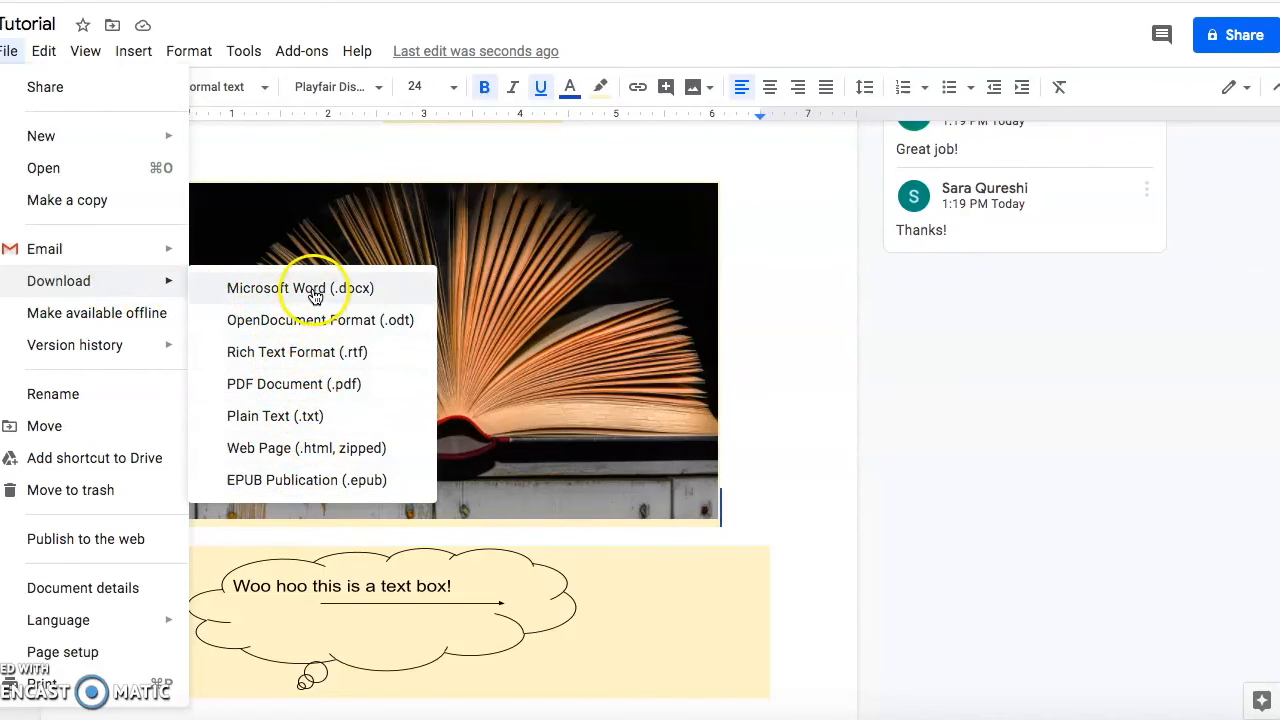
left_click(100, 426)
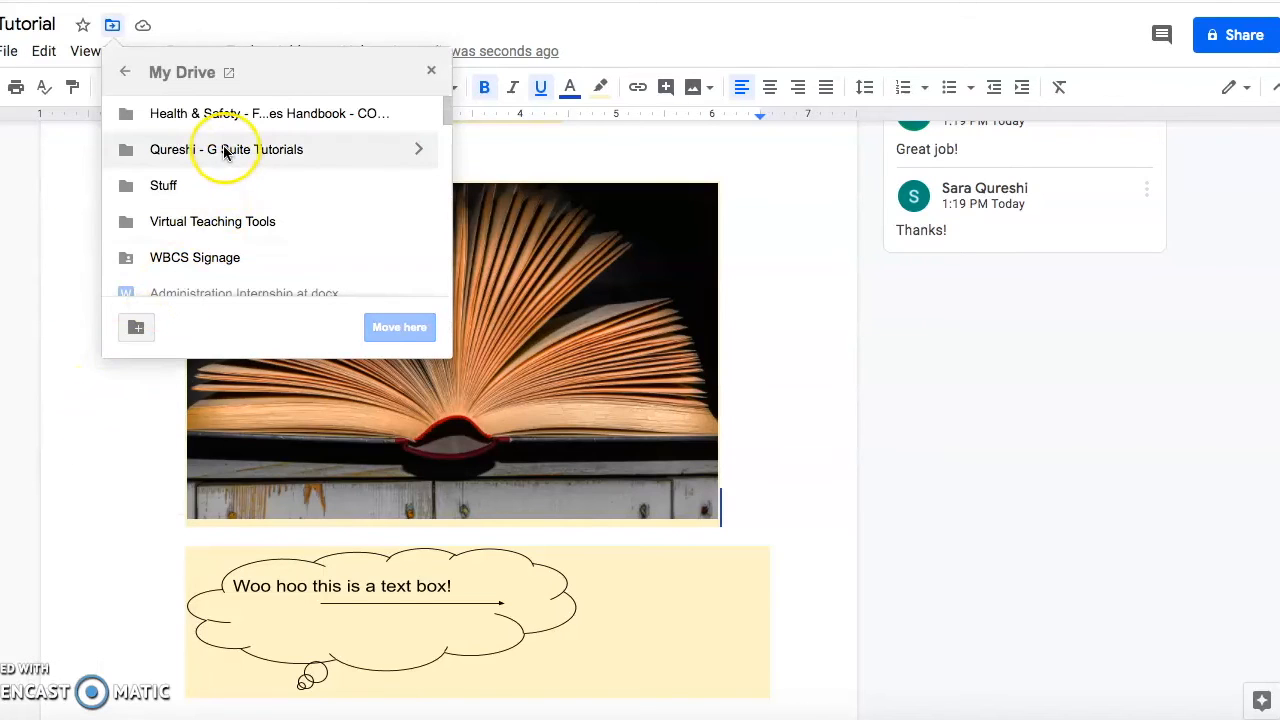
left_click(418, 149)
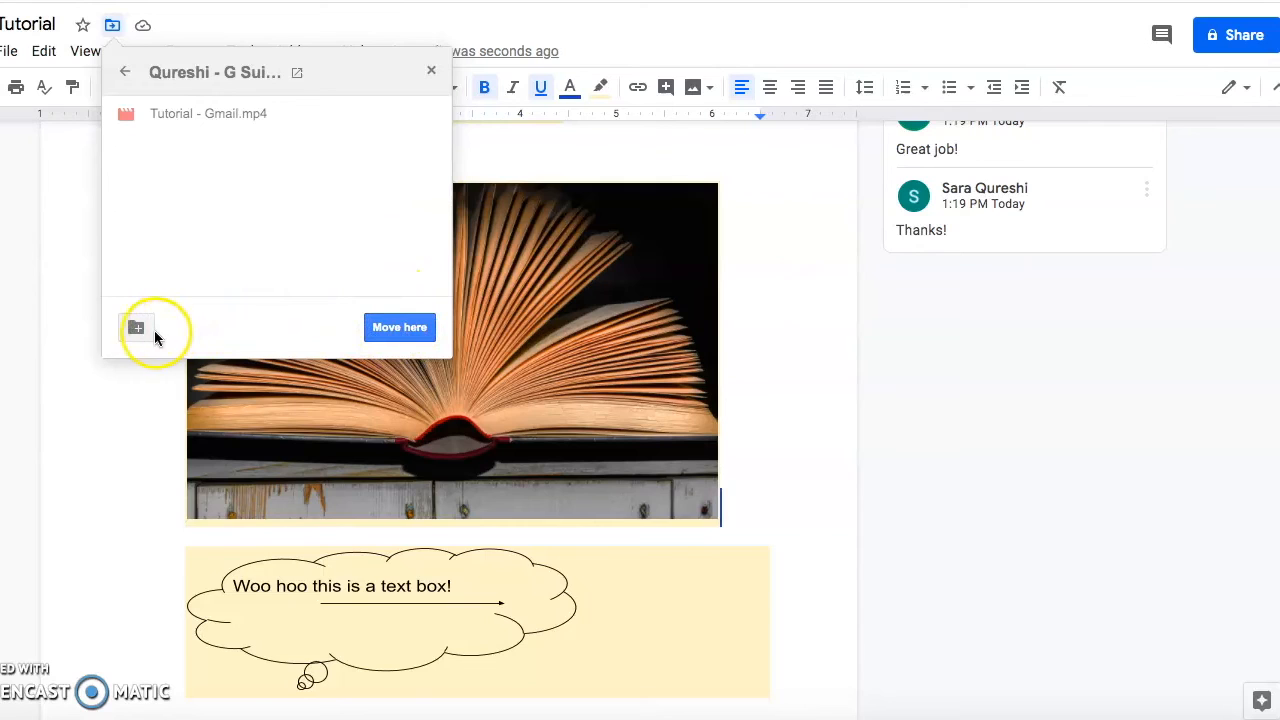
left_click(146, 391)
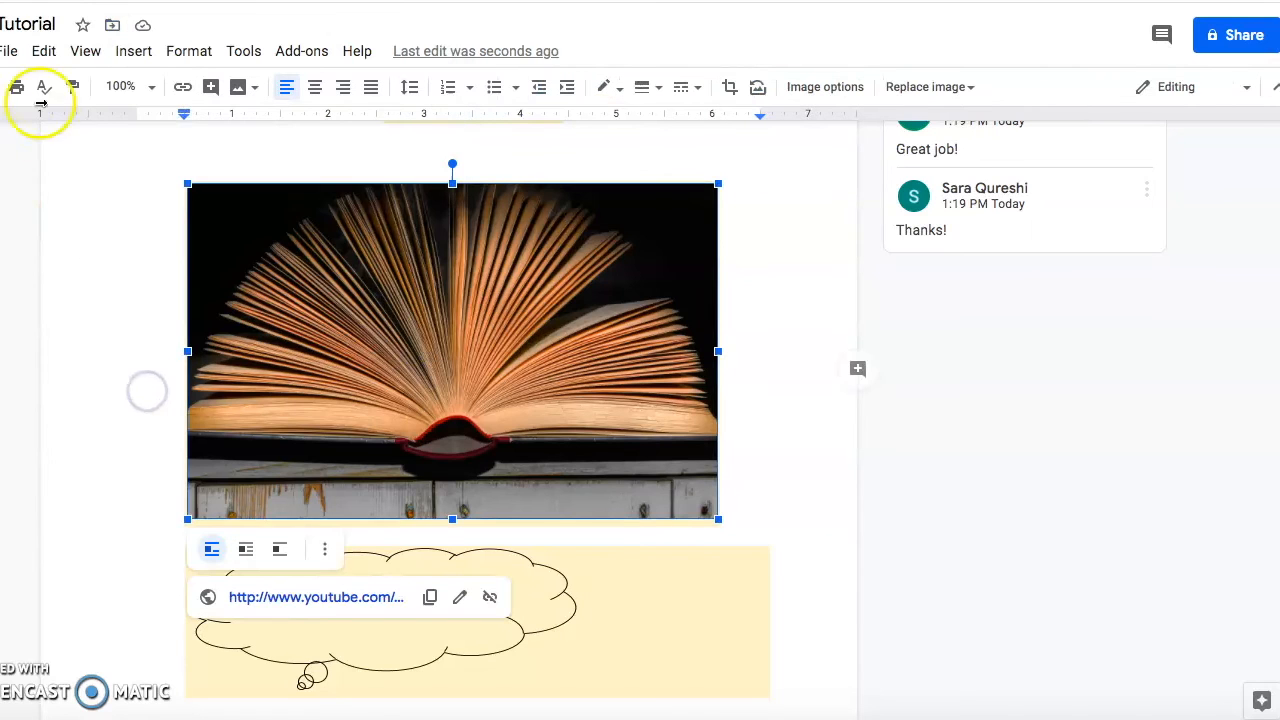
left_click(8, 46)
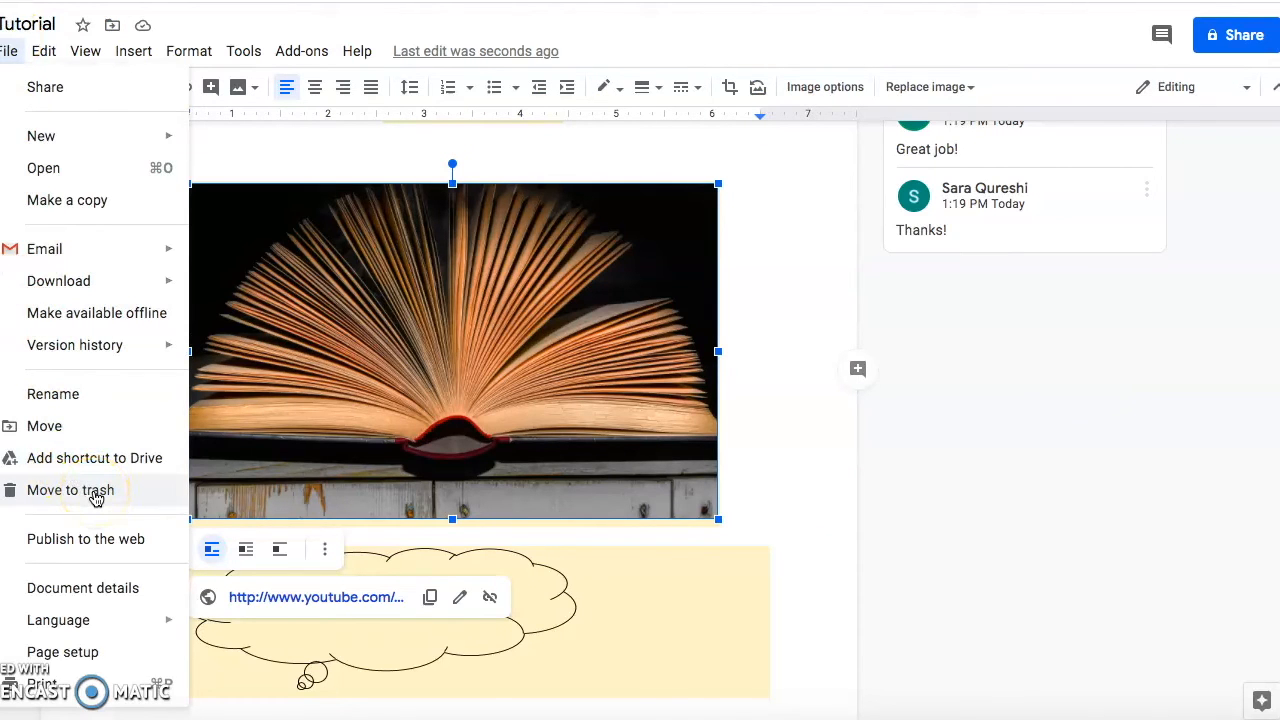
left_click(117, 652)
left_click(567, 270)
left_click(469, 272)
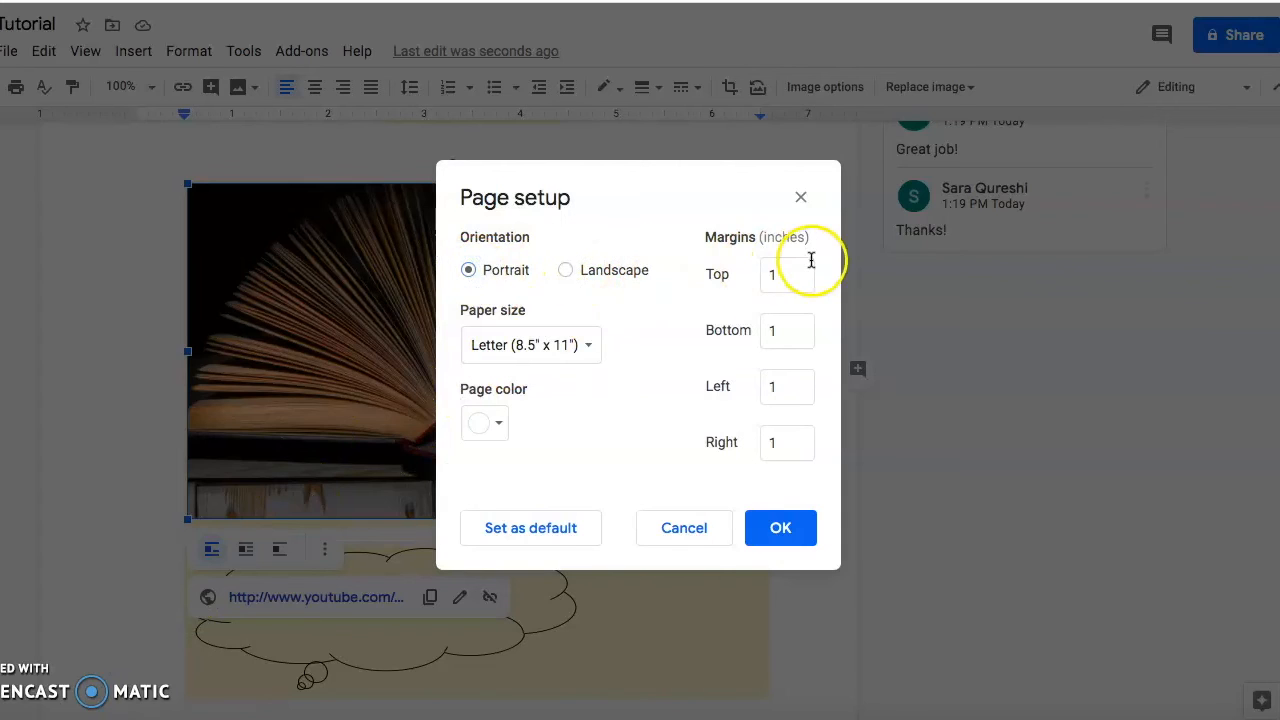
left_click(590, 343)
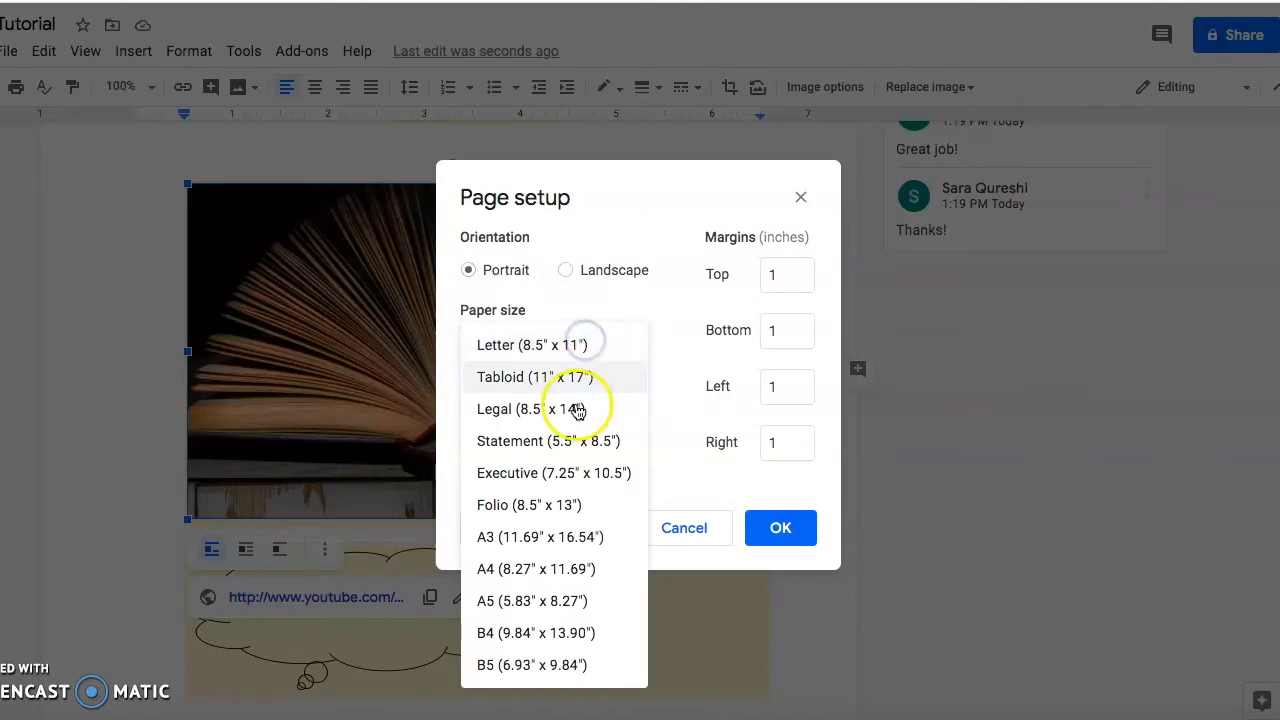
left_click(136, 55)
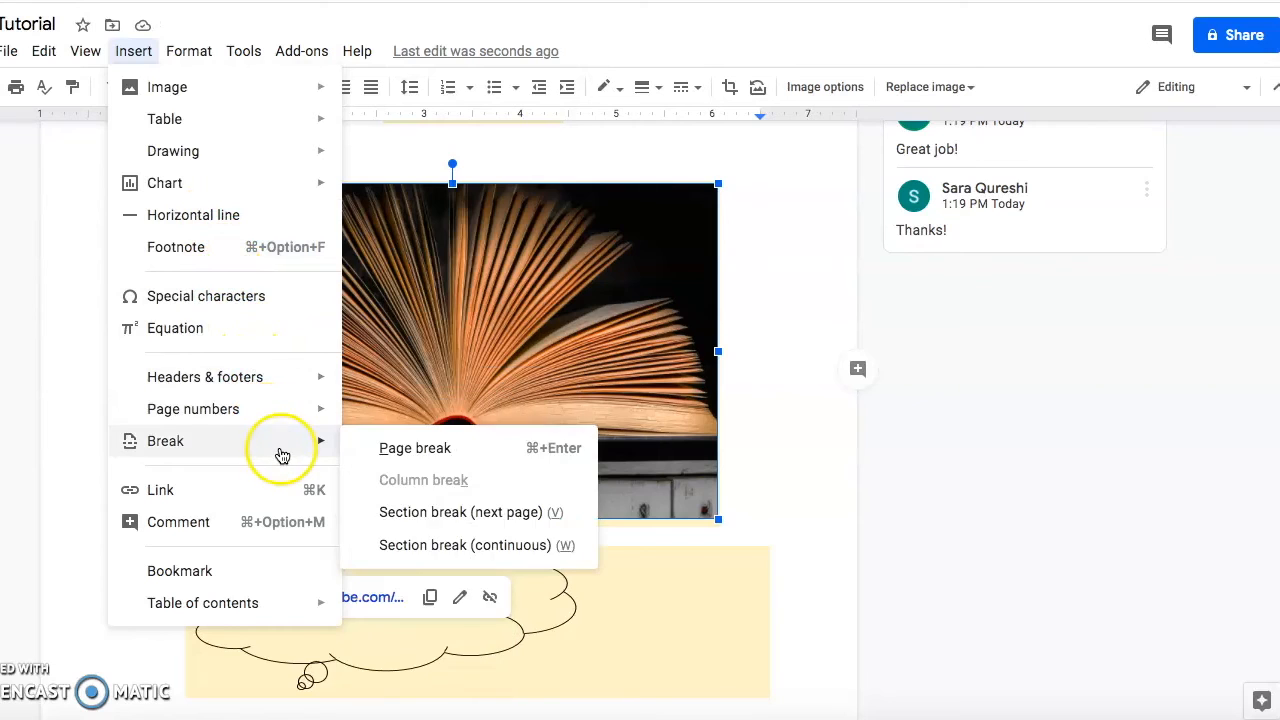
mouse_move(313, 612)
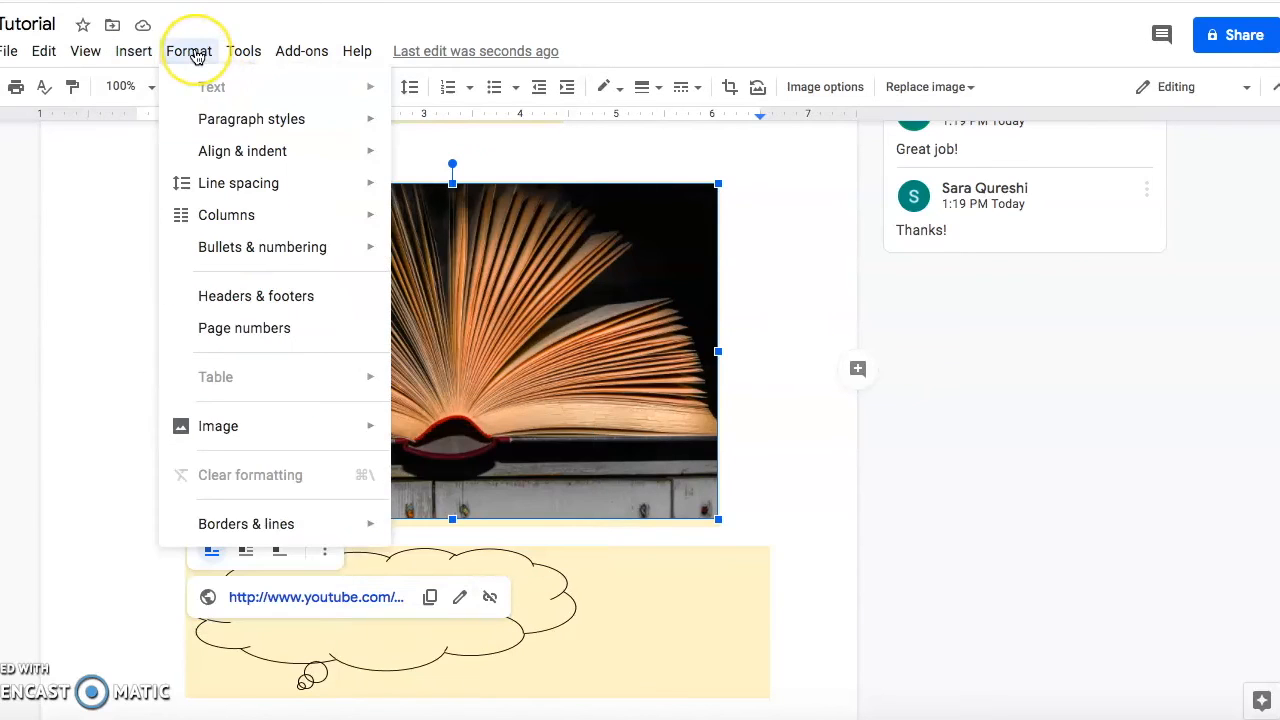
left_click(246, 58)
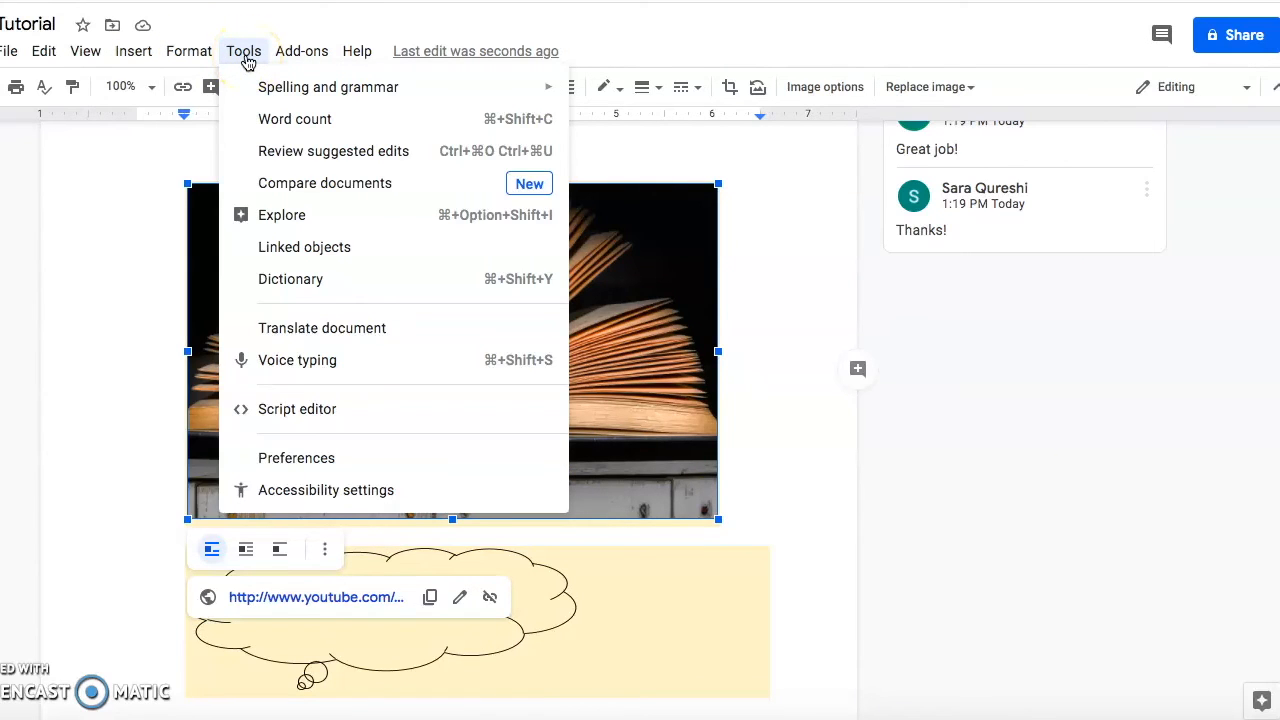
left_click(300, 51)
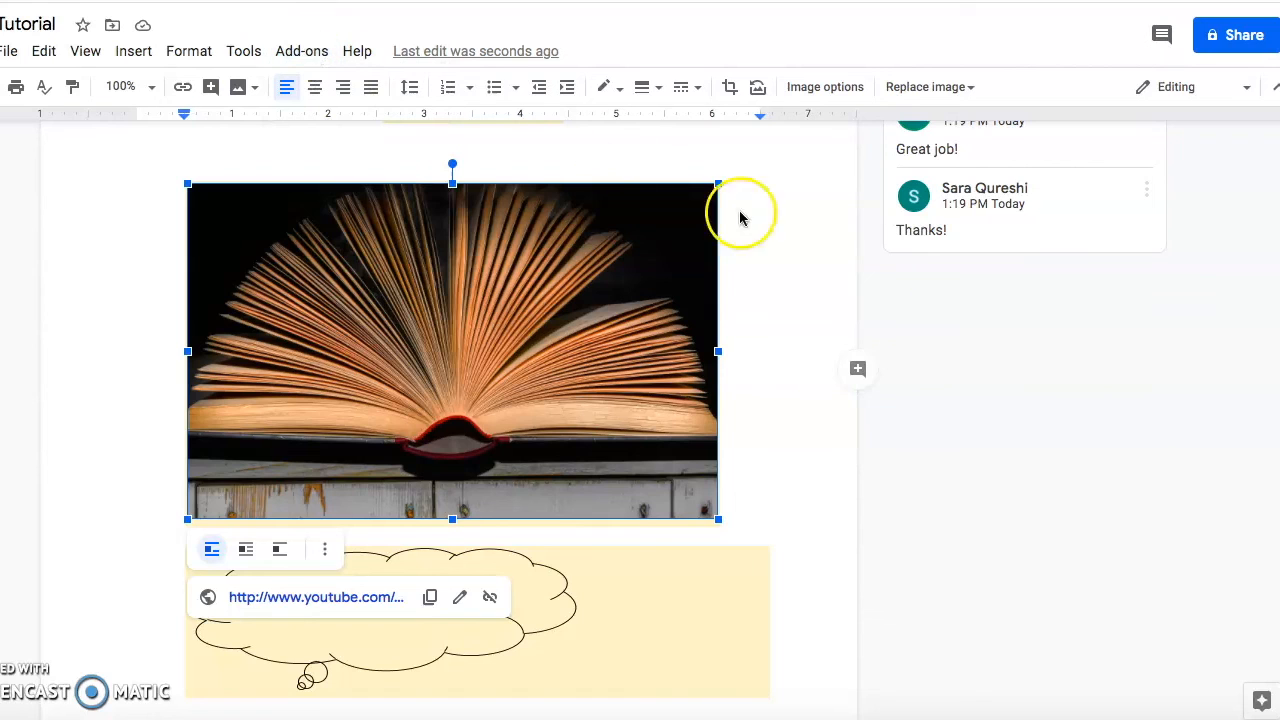
Draft an Editor invitation to an invitee's e-mail with a suggestion request, then cancel it.
left_click(1236, 36)
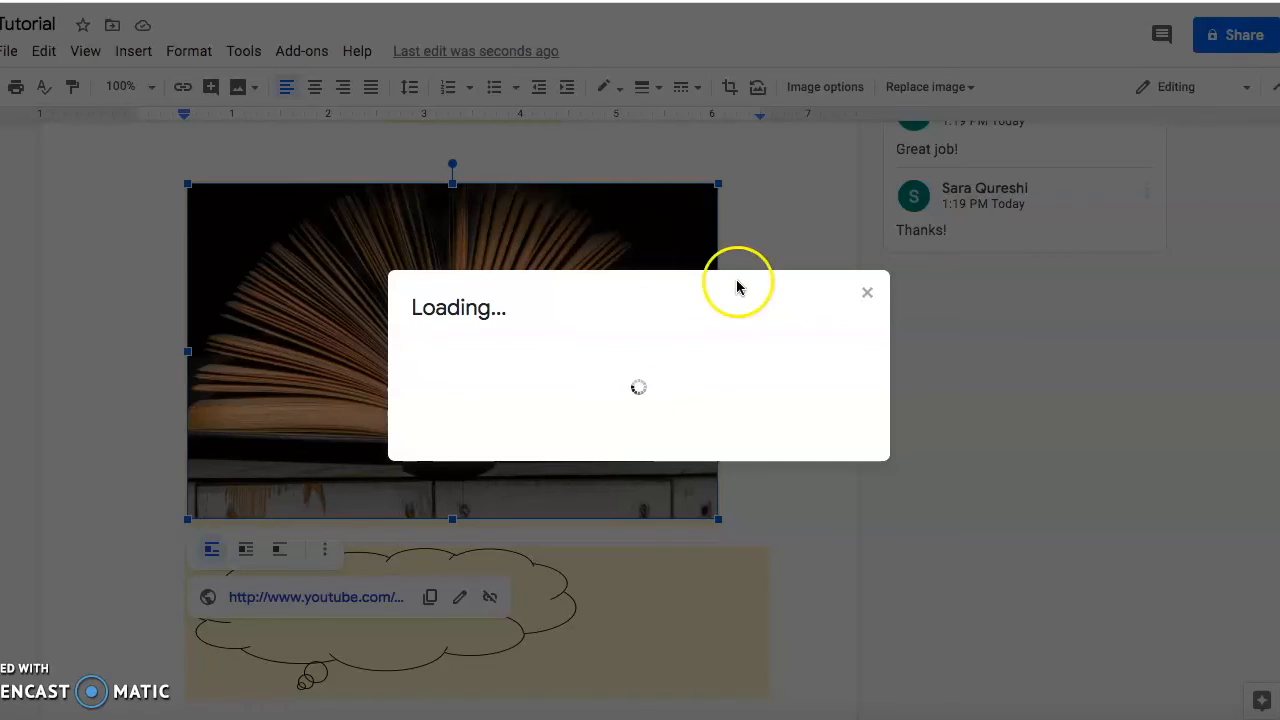
left_click(491, 275)
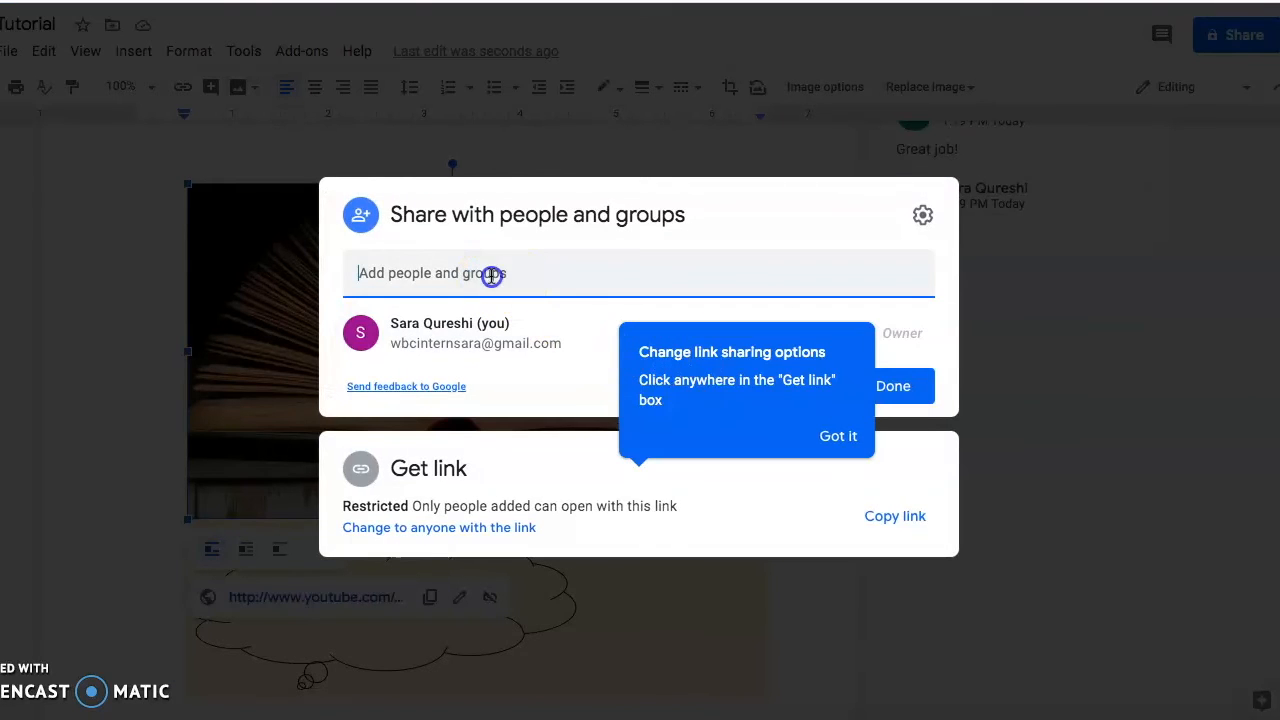
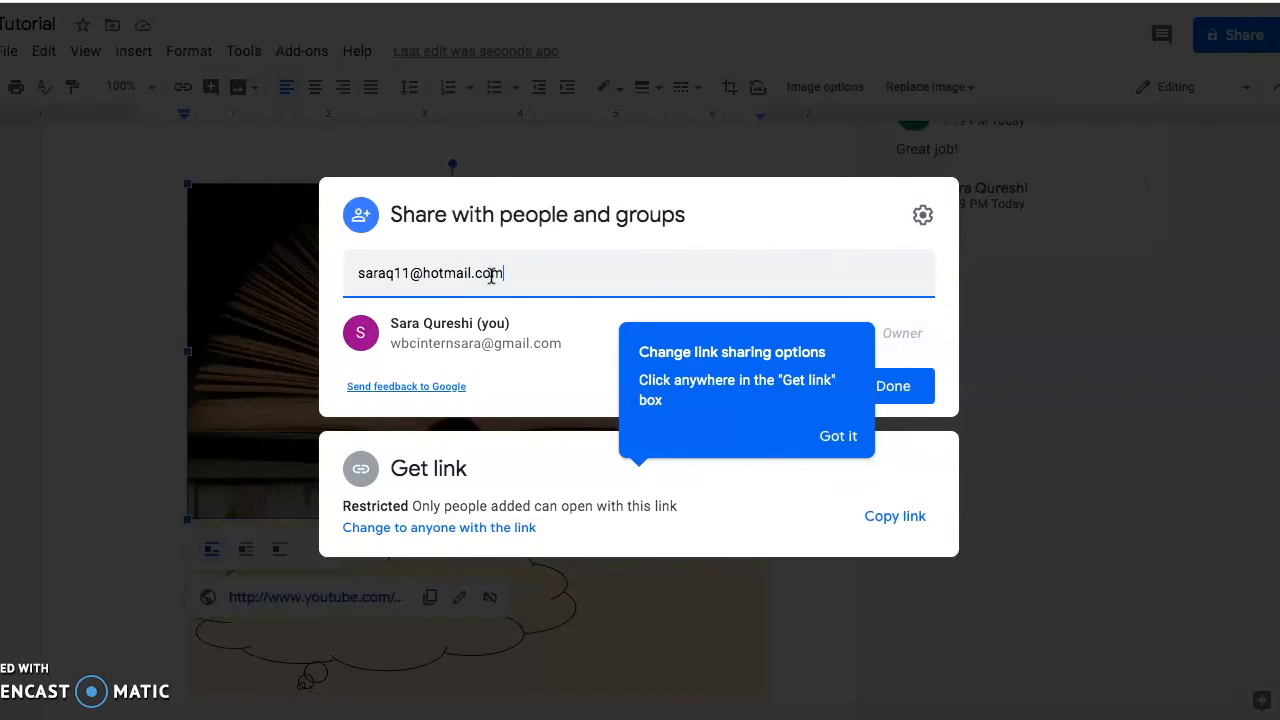
left_click(589, 288)
key("Return")
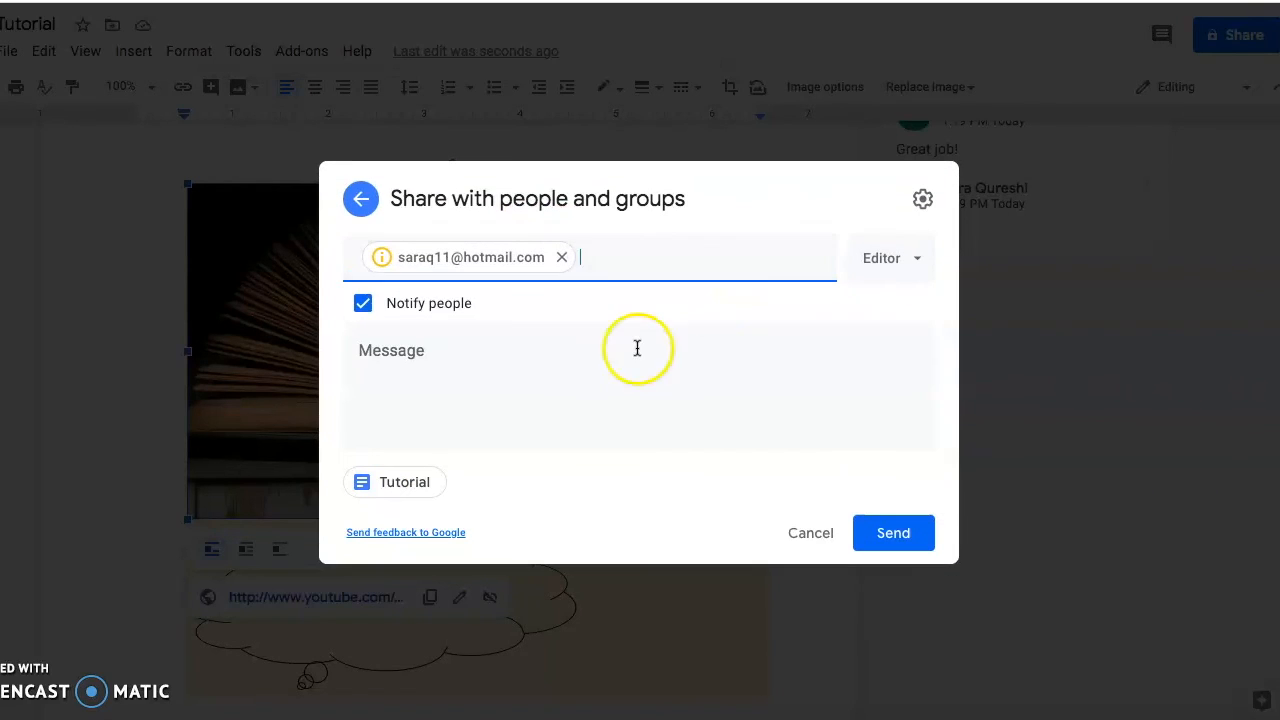
left_click(918, 262)
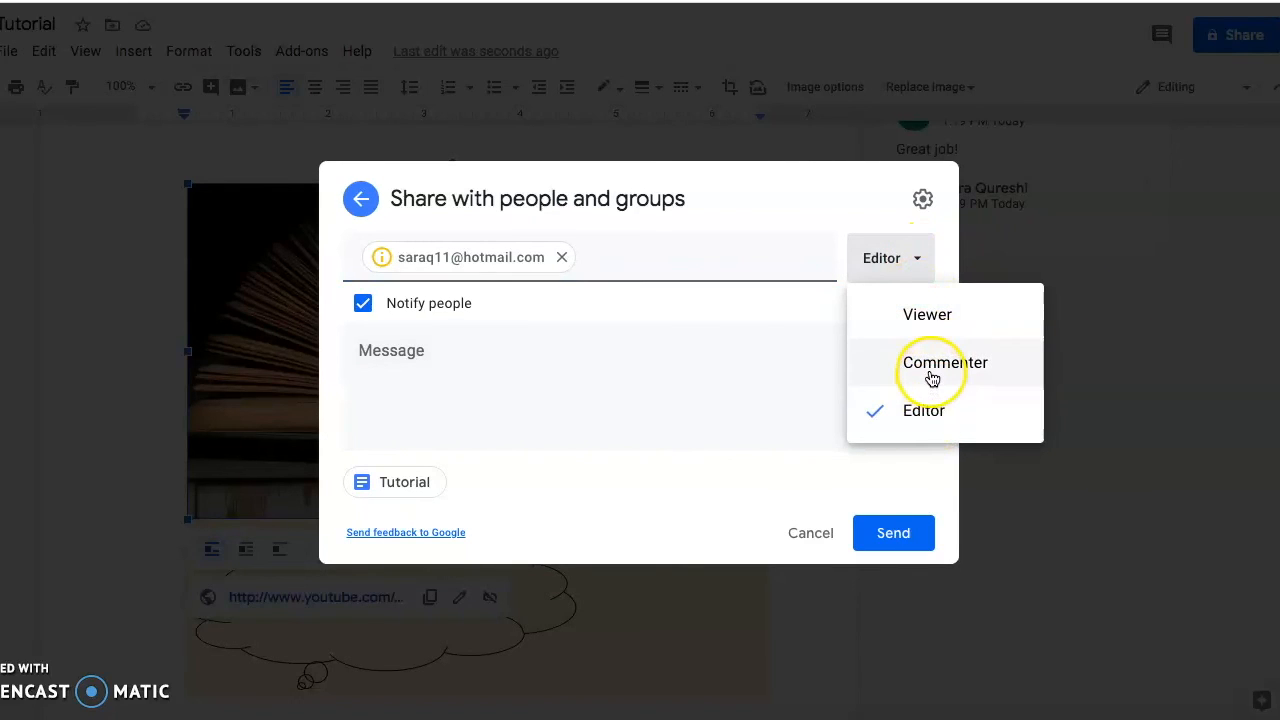
left_click(728, 391)
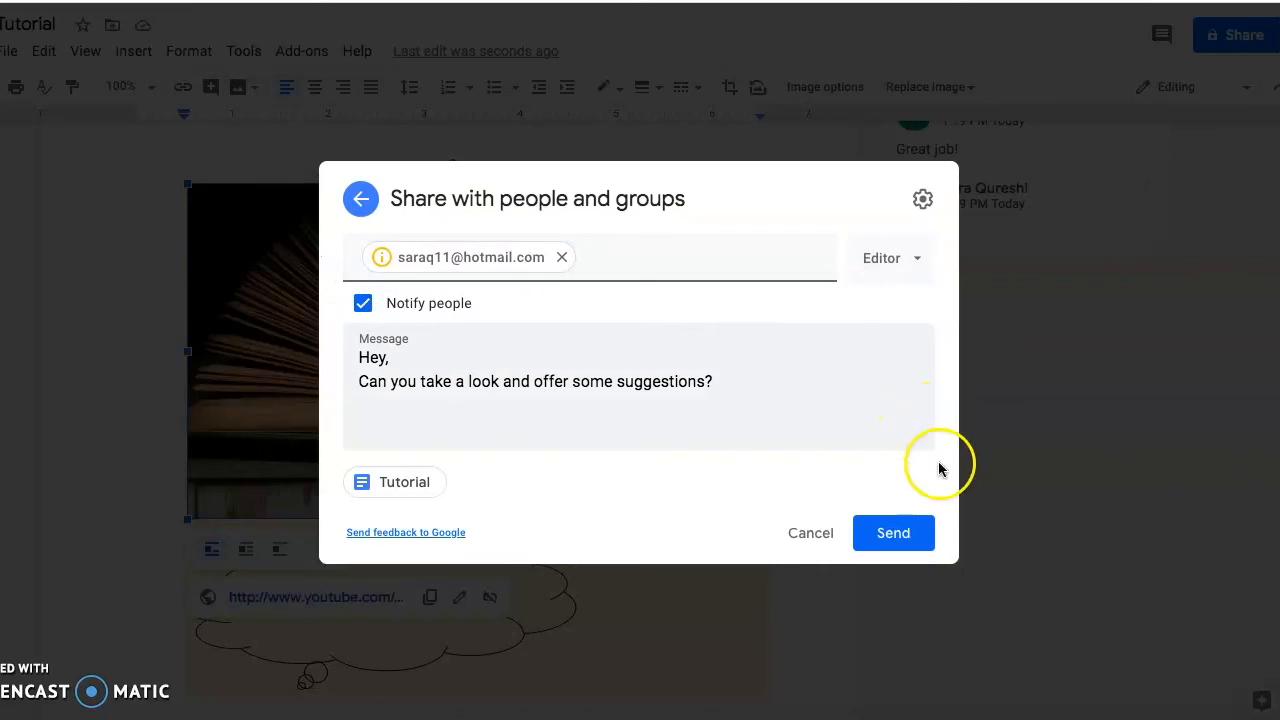
left_click(820, 532)
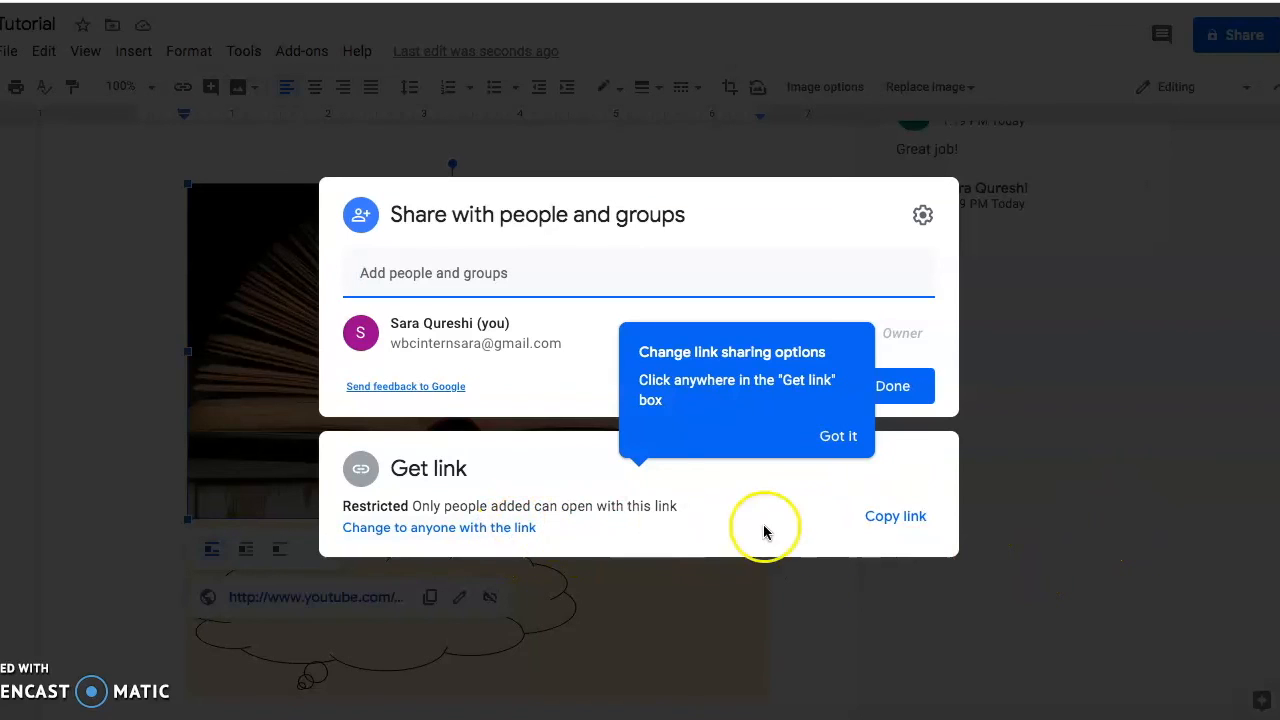
Give anyone with the link Viewer access and copy the share link.
left_click(520, 535)
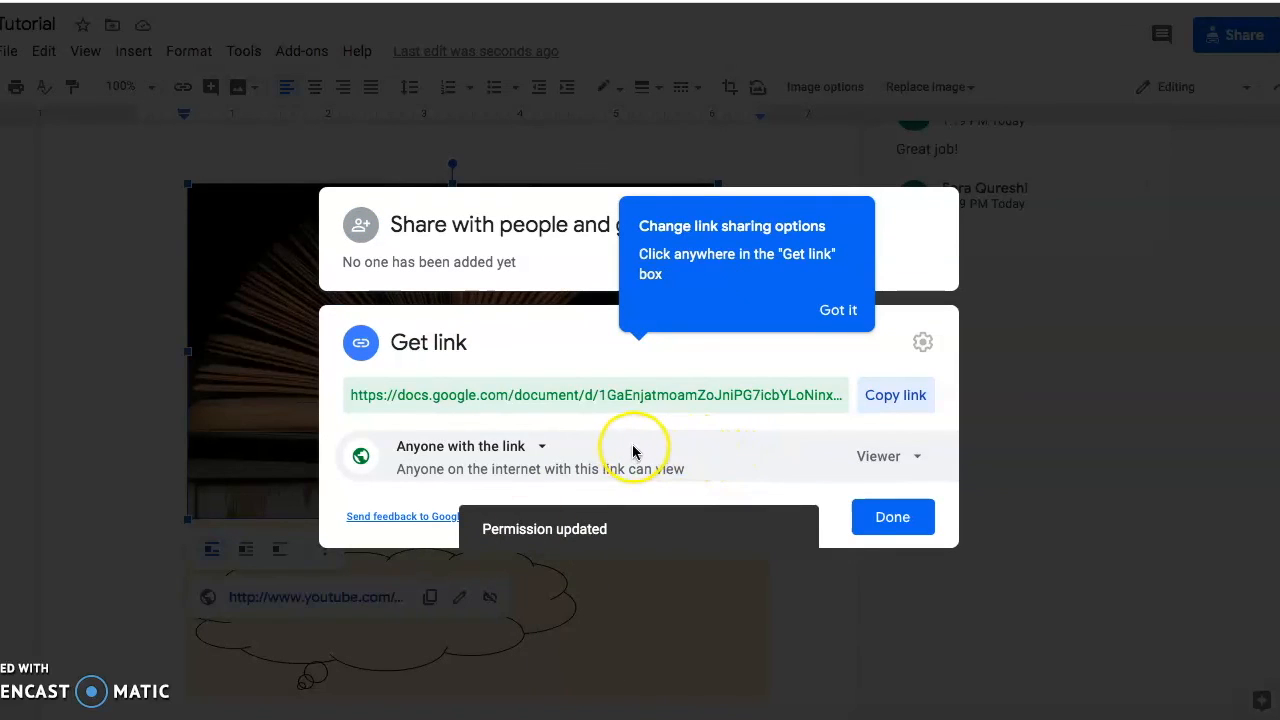
left_click(910, 460)
left_click(926, 510)
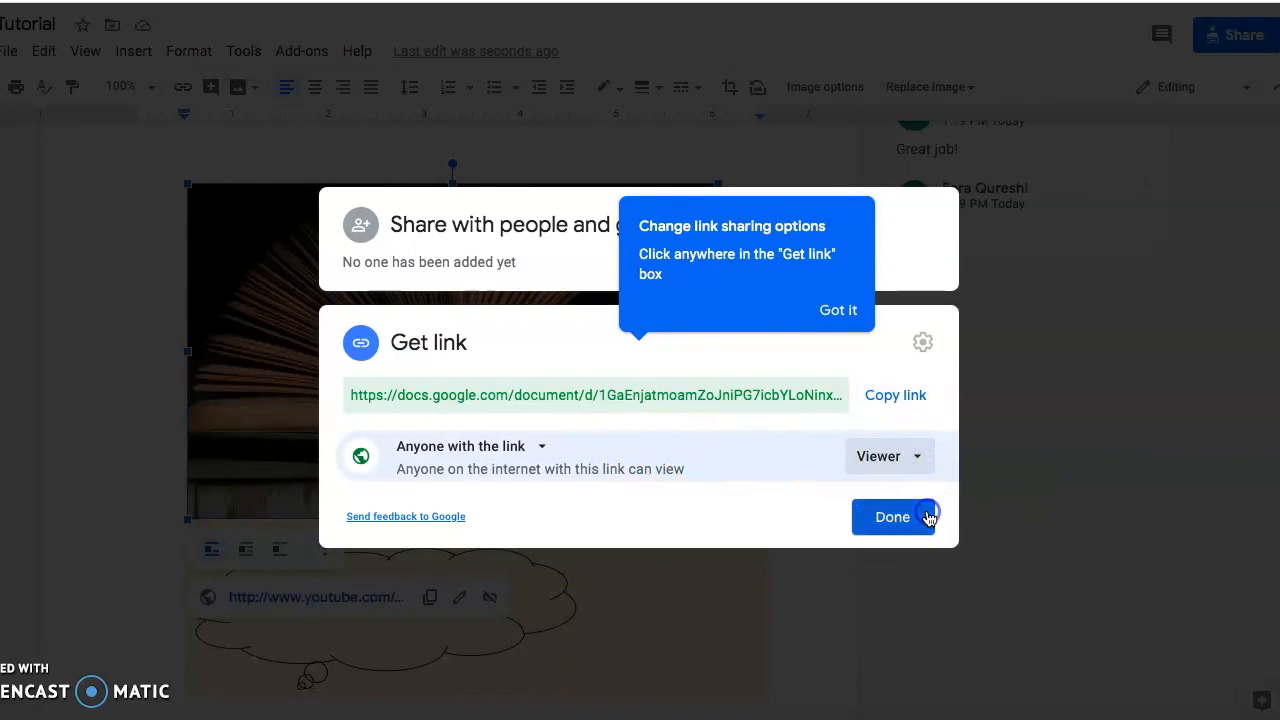
left_click(804, 396)
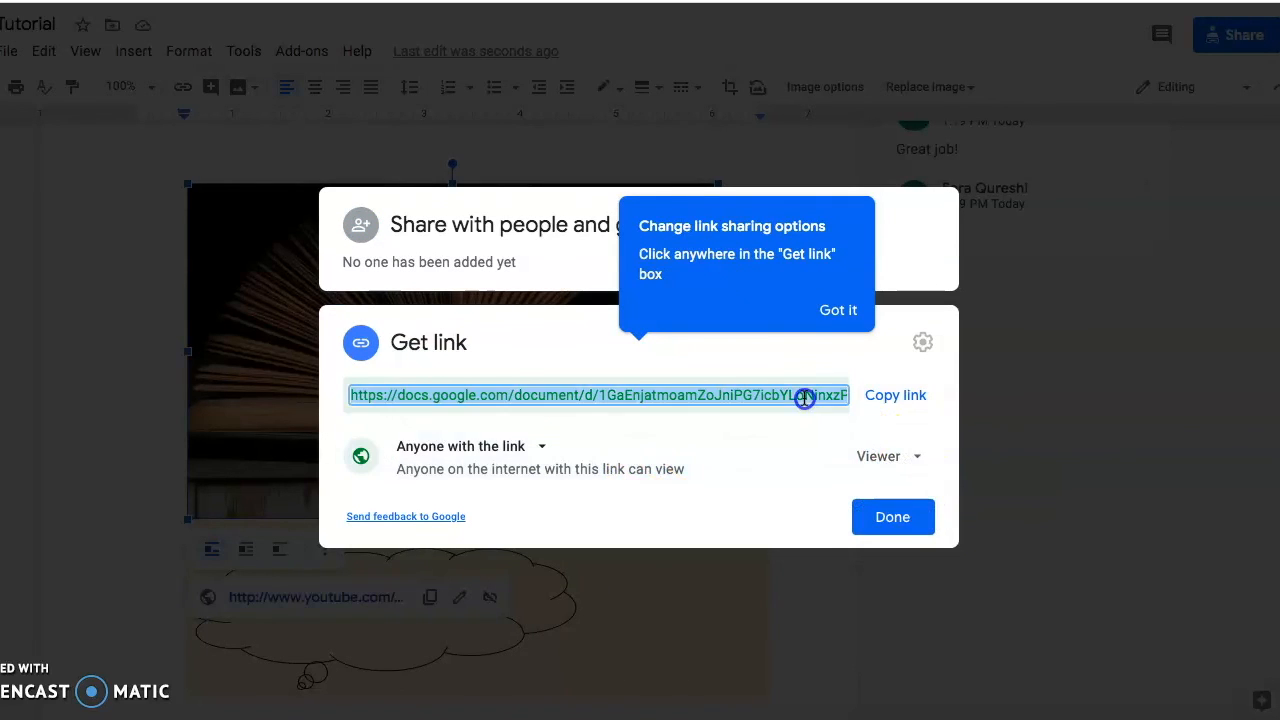
left_click(893, 397)
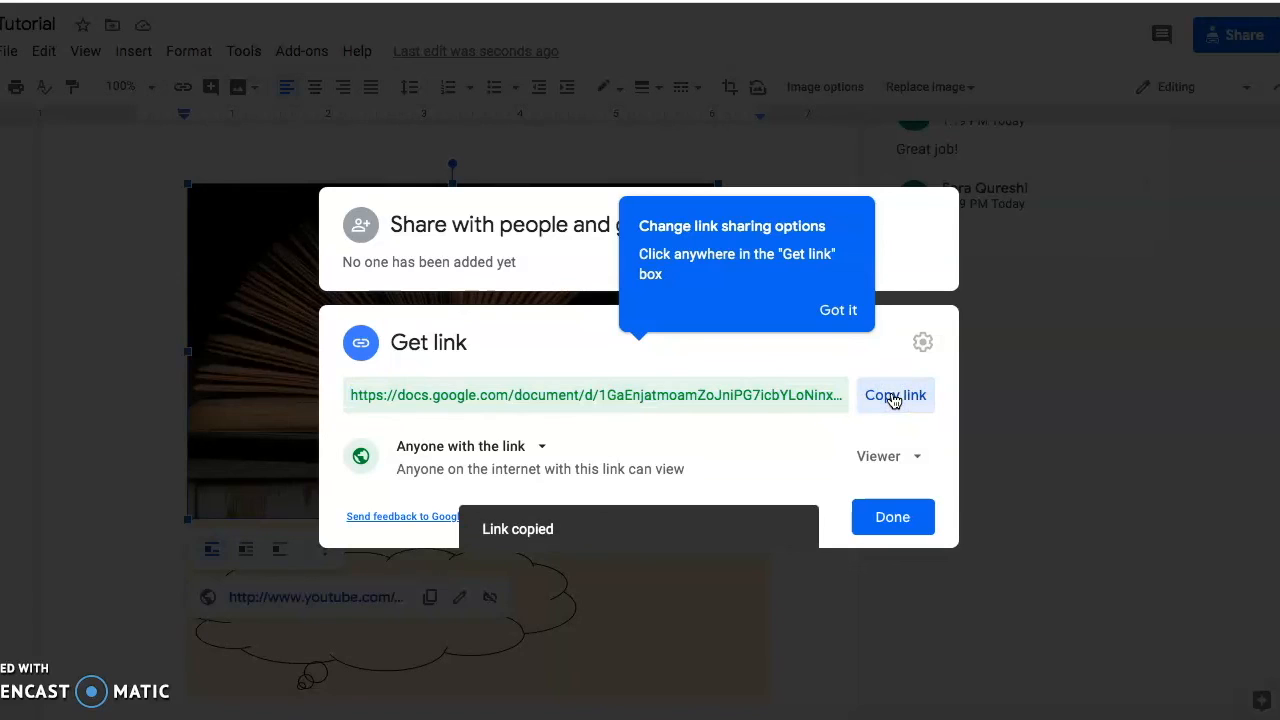